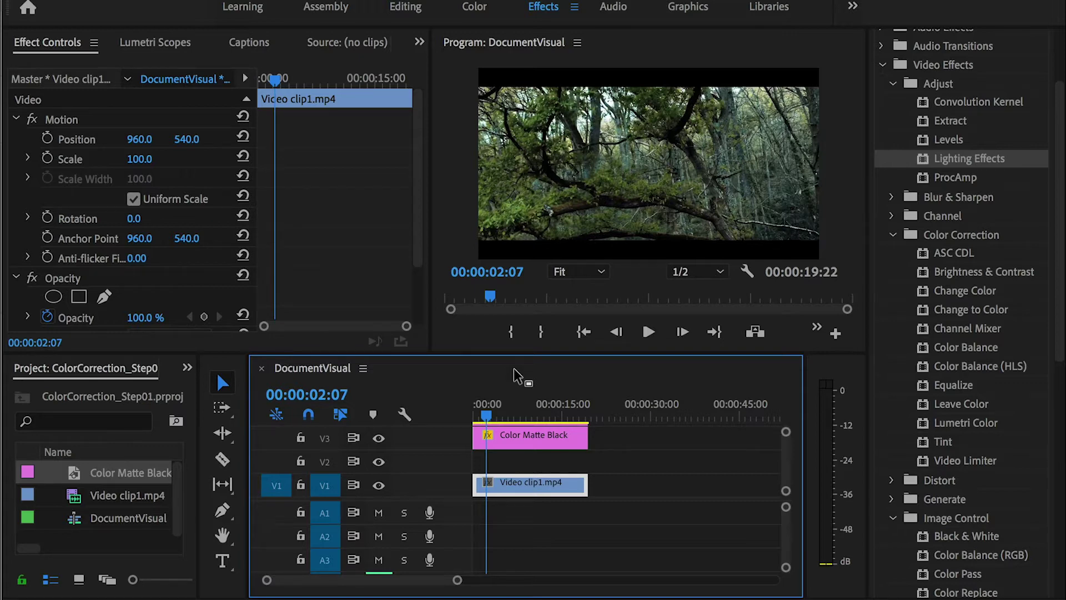
Move the playhead to 00:00:01:18 and collapse the Adjust, Color Correction and Video Effects folders in the effects list
mouse_move(491, 411)
mouse_down()
mouse_move(557, 408)
mouse_move(485, 410)
mouse_up()
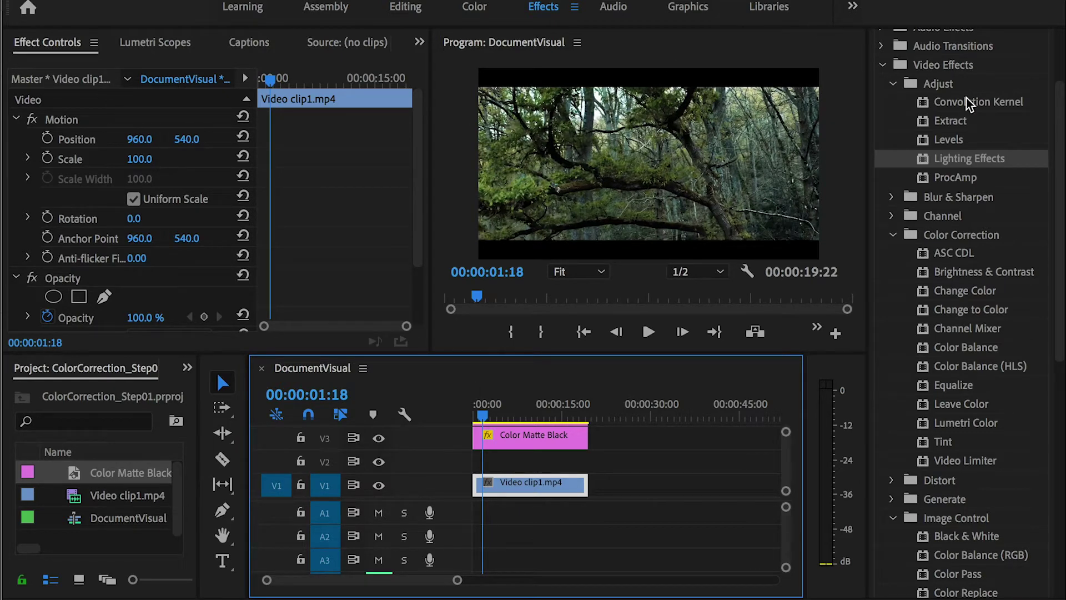
scroll(966, 97, up, 3)
click(892, 187)
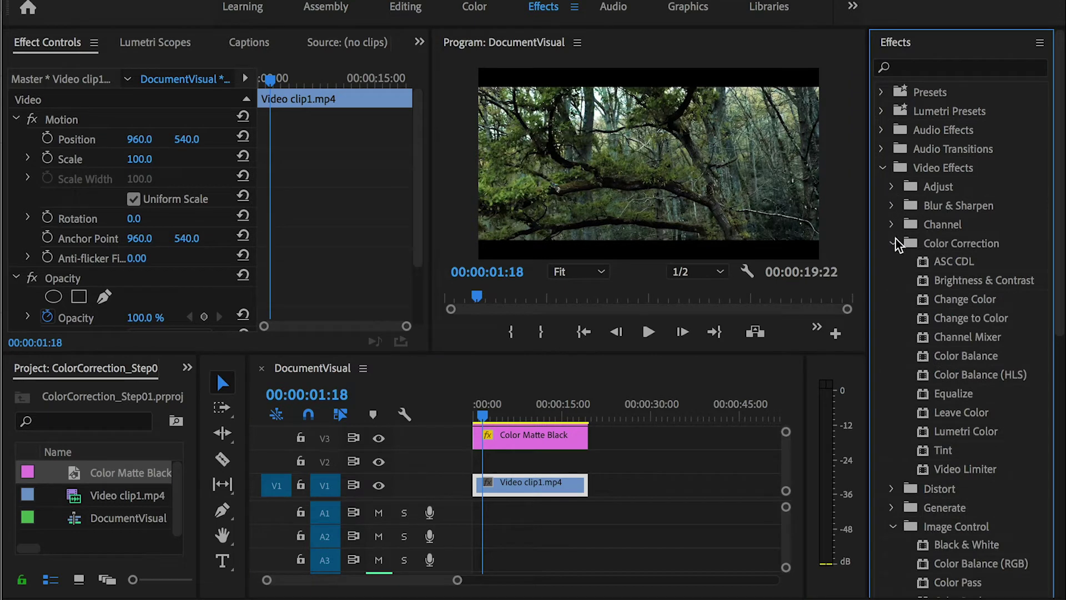
click(895, 240)
click(885, 169)
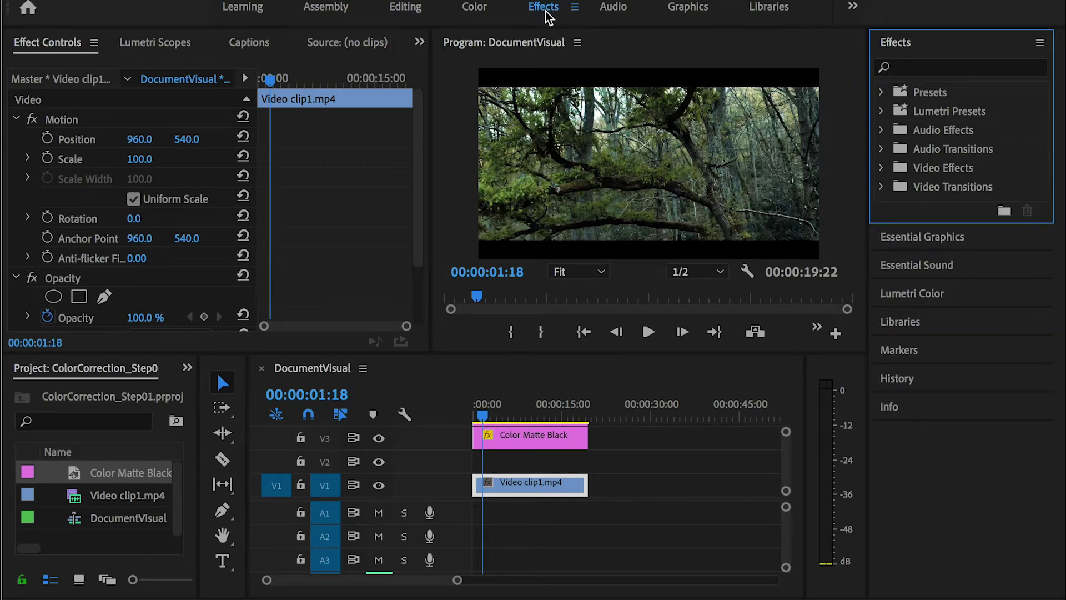
click(558, 1)
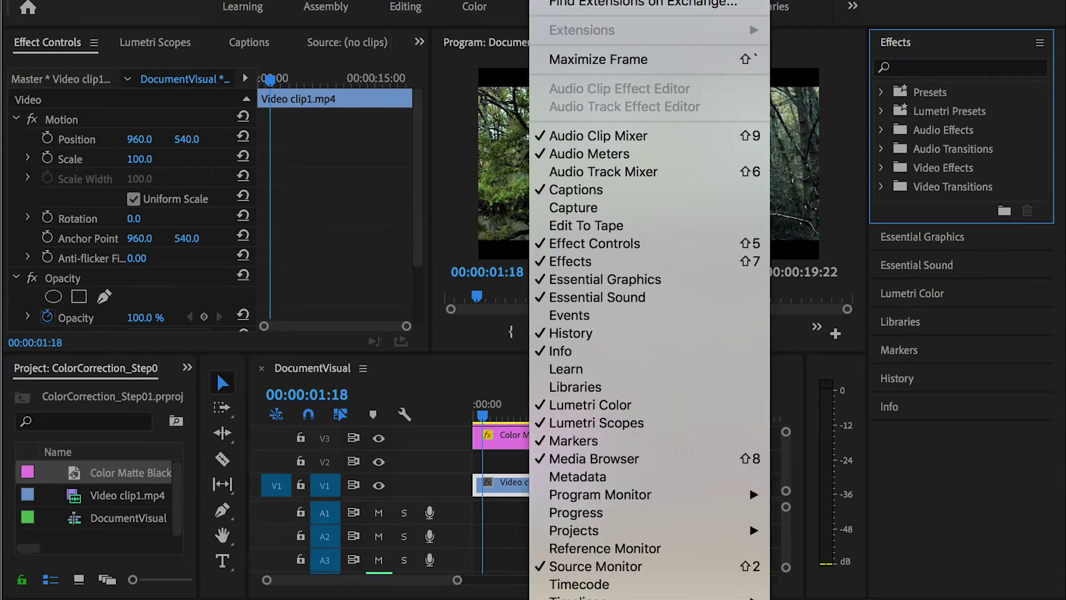
key(Escape)
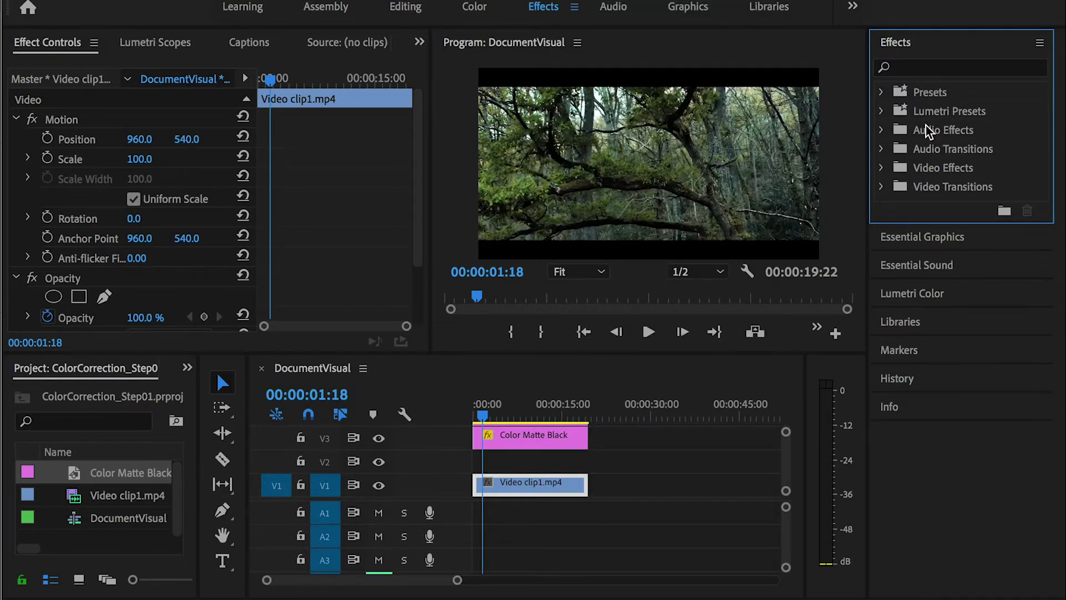
click(882, 131)
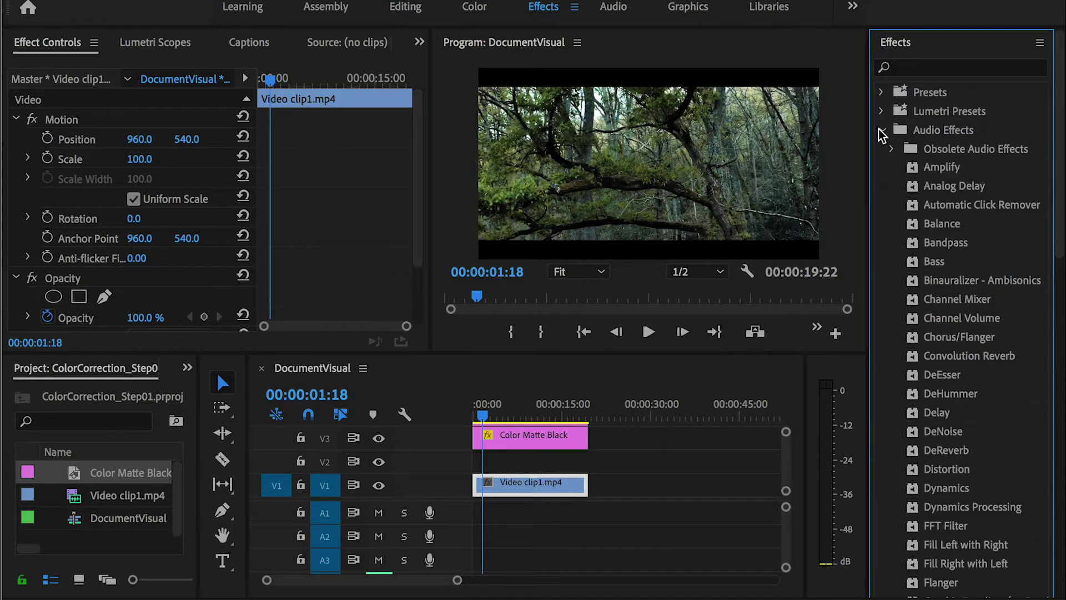
click(880, 131)
Apply the Tint effect from the Color Correction video effects to Video clip1.mp4 on track V1
click(881, 168)
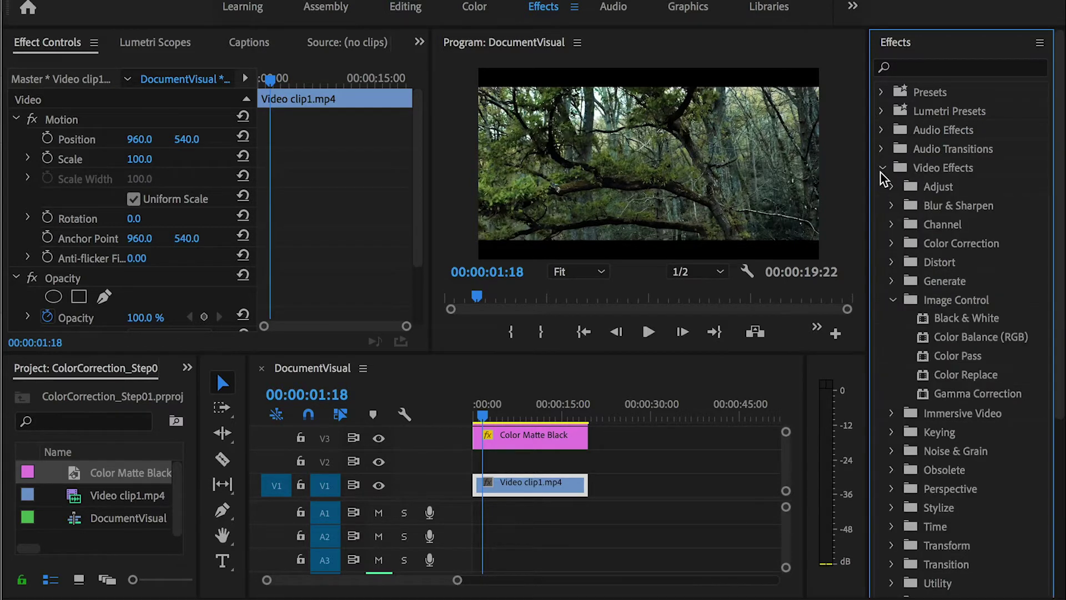
click(892, 301)
click(892, 244)
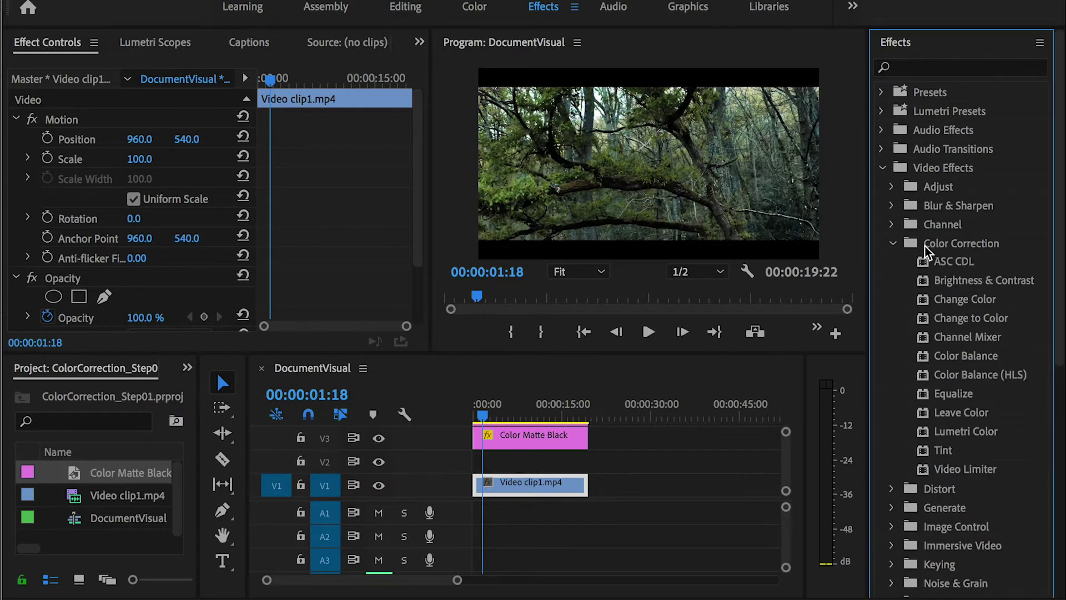
click(950, 452)
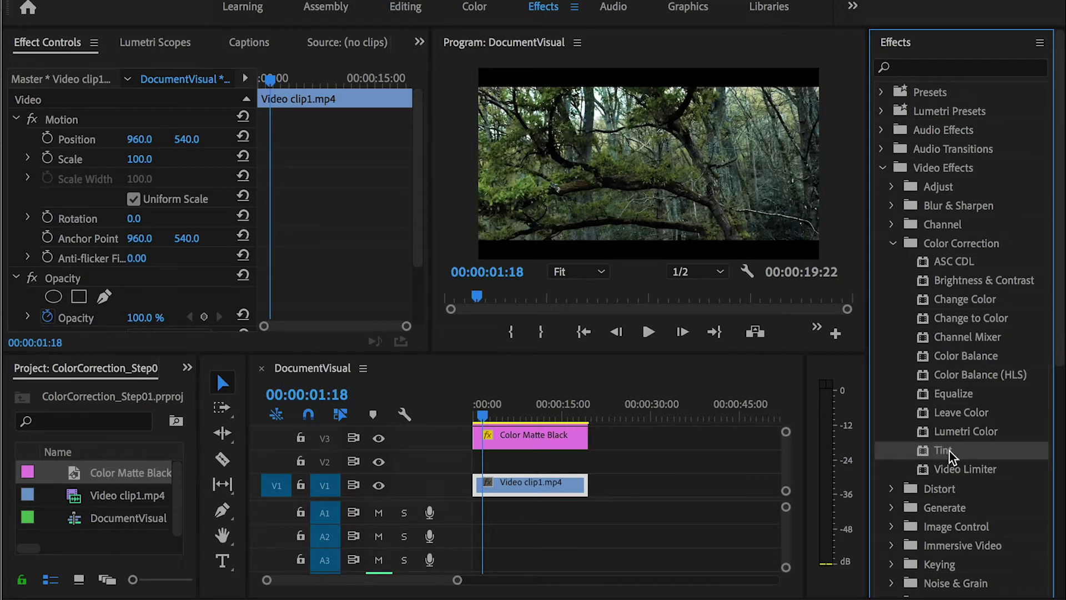
drag(949, 451, 544, 490)
click(548, 485)
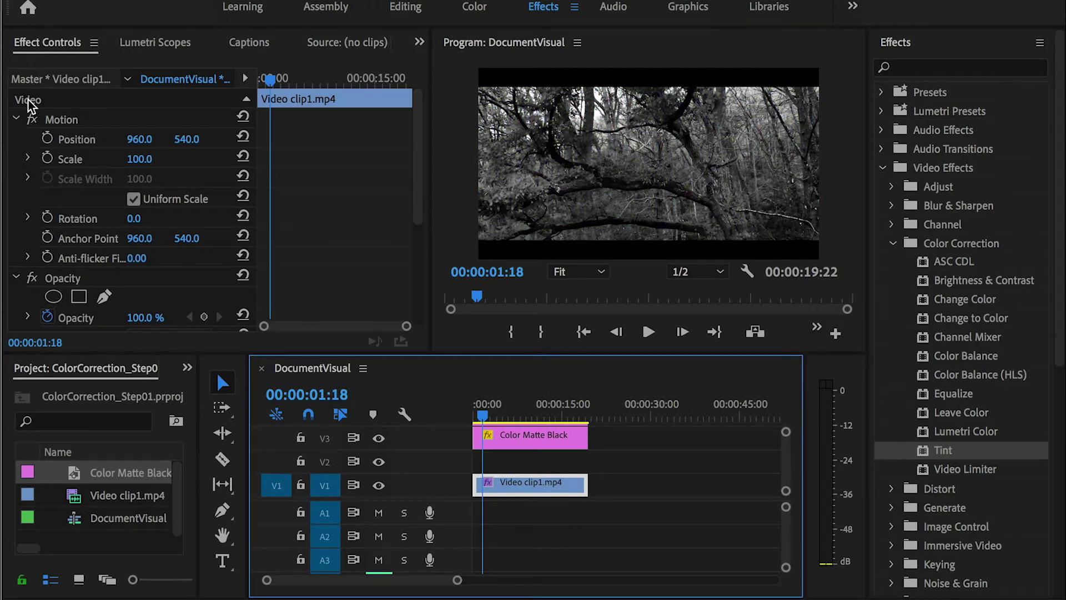
Collapse the clip's Motion and Opacity settings and set Tint's Map Black To color to dark blue 1C1934
click(16, 119)
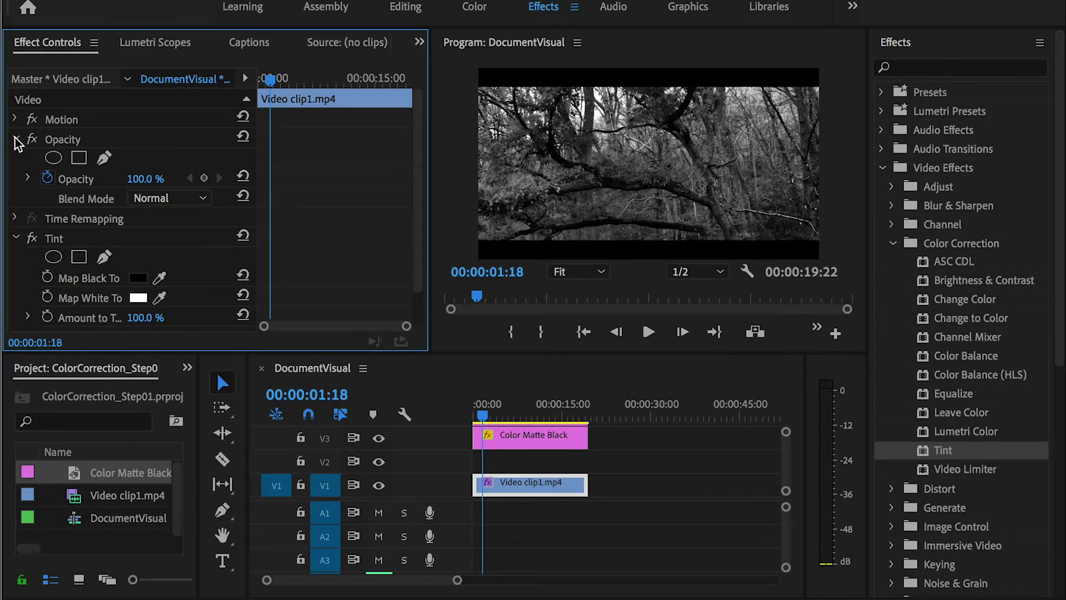
click(15, 139)
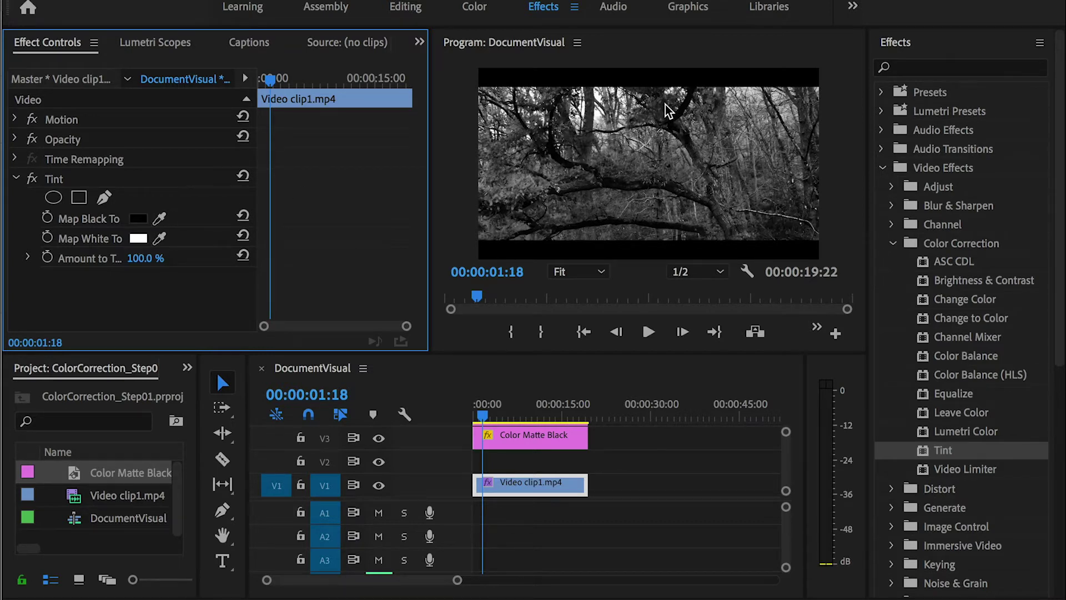
click(139, 218)
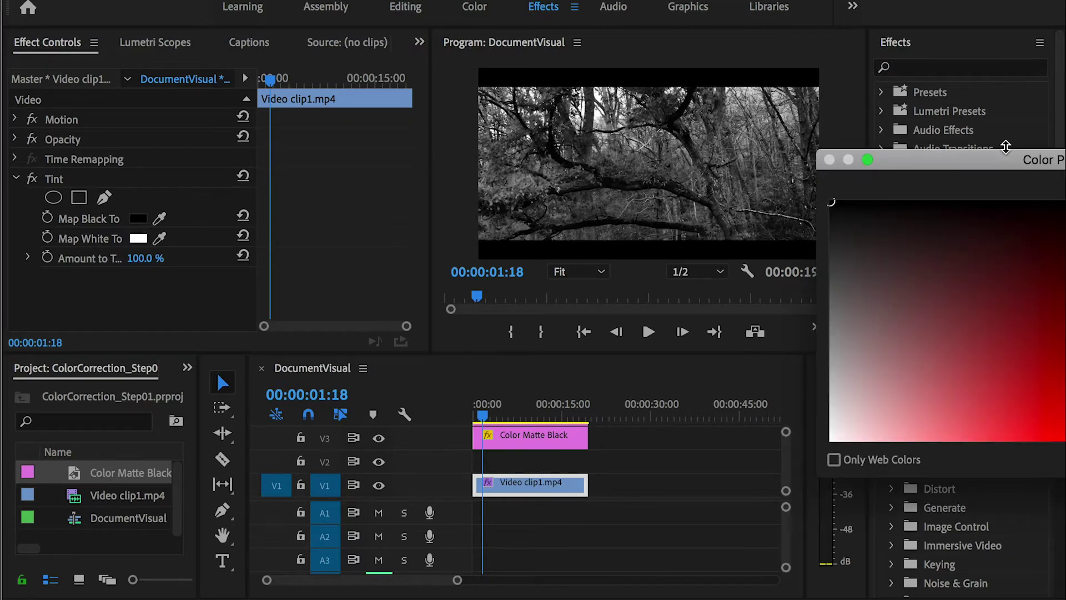
drag(1001, 158, 456, 243)
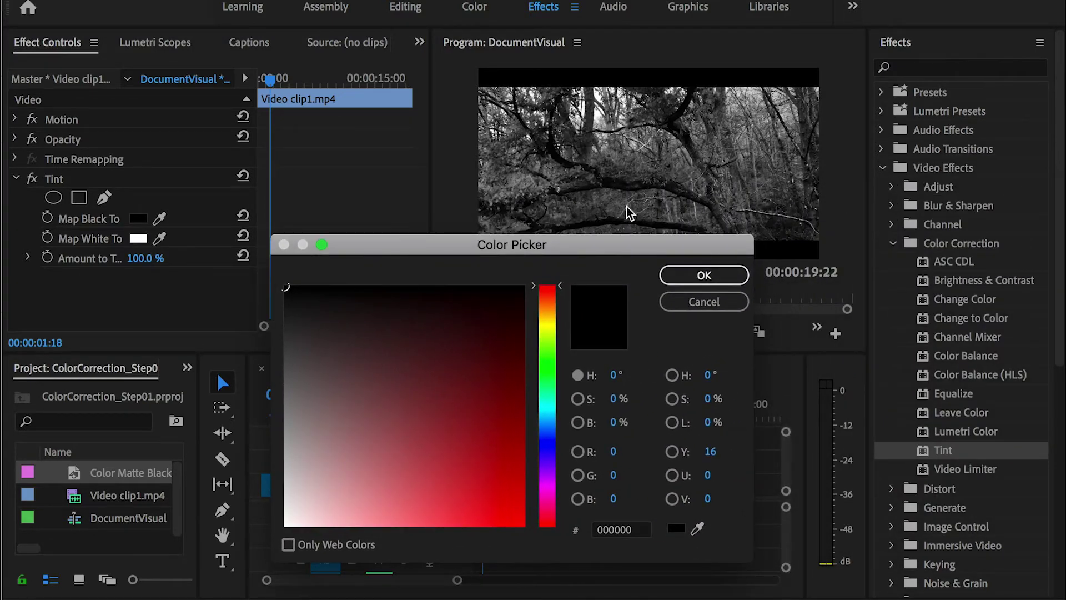
drag(547, 445, 548, 450)
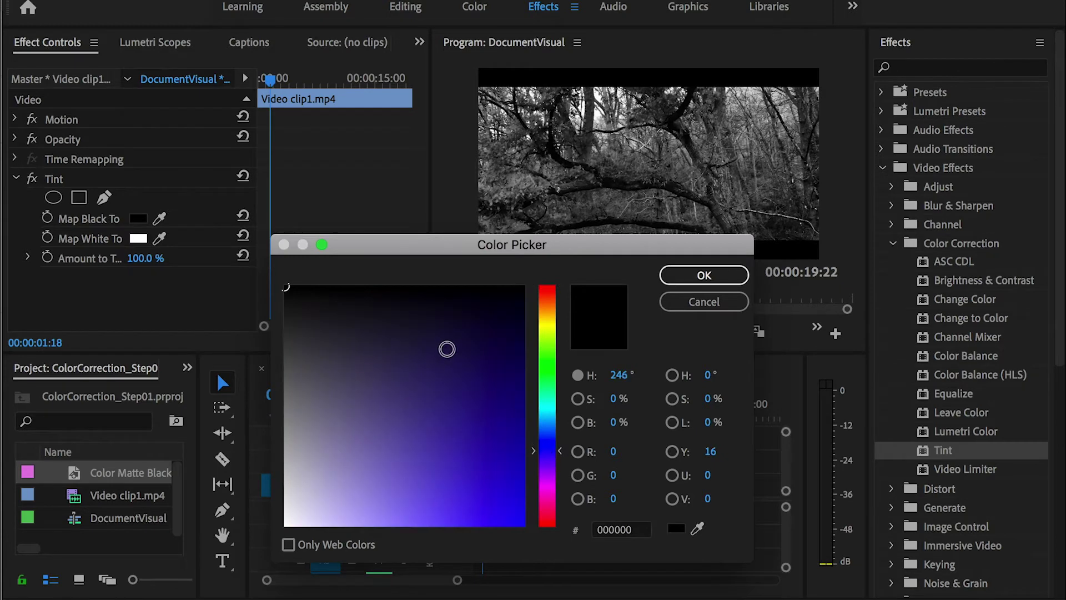
drag(444, 348, 399, 335)
click(703, 277)
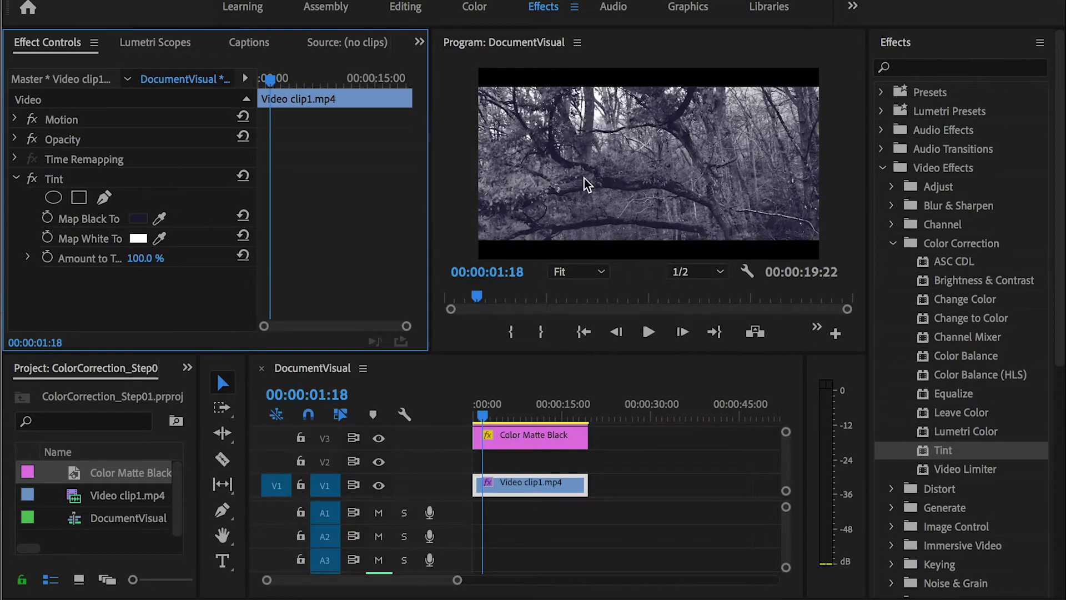
Set Tint's Map White To color to the pale cyan C7F7FF
click(139, 240)
click(547, 413)
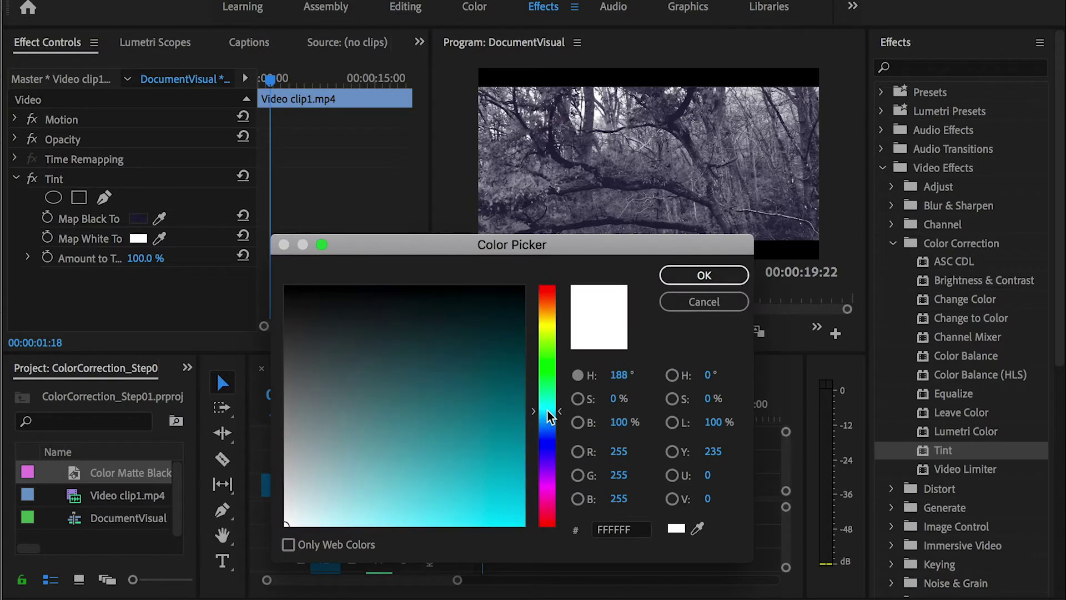
drag(413, 511, 336, 540)
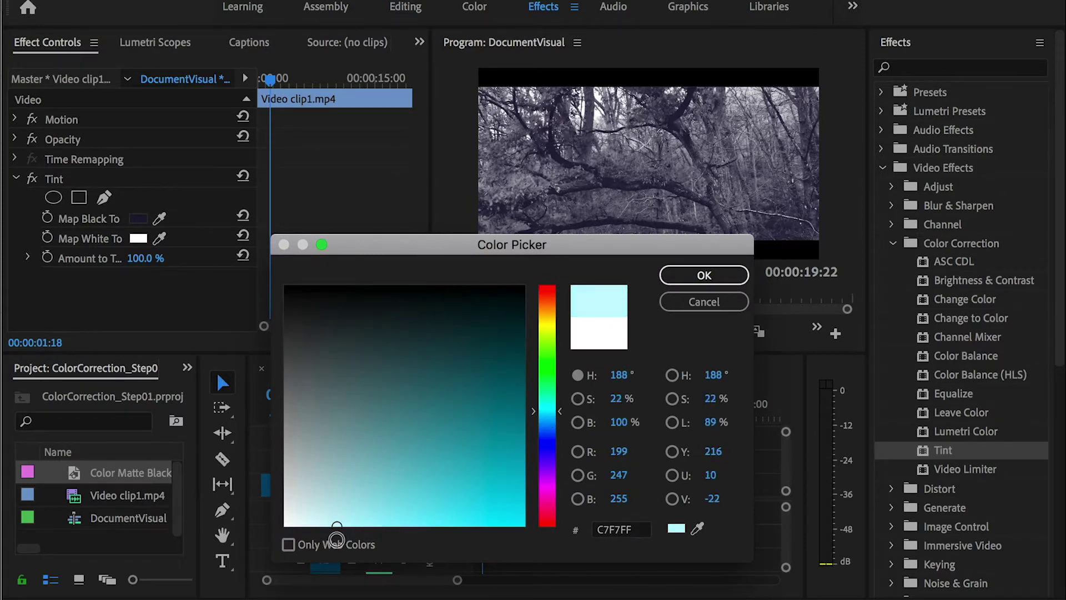
click(694, 274)
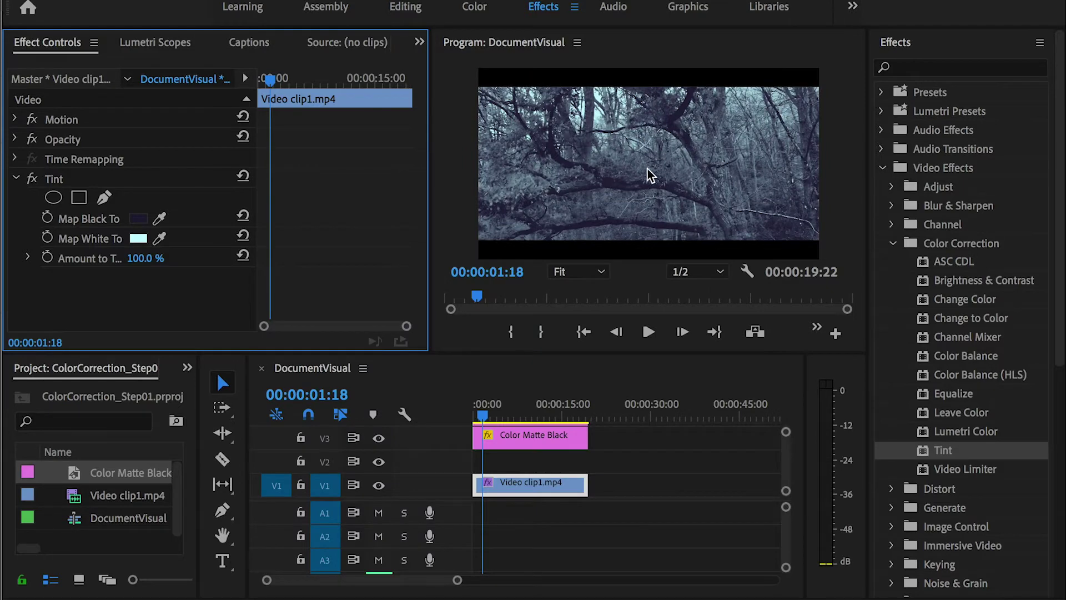
Adjust Tint's Map Black To color to a slightly darker, more saturated blue
click(138, 219)
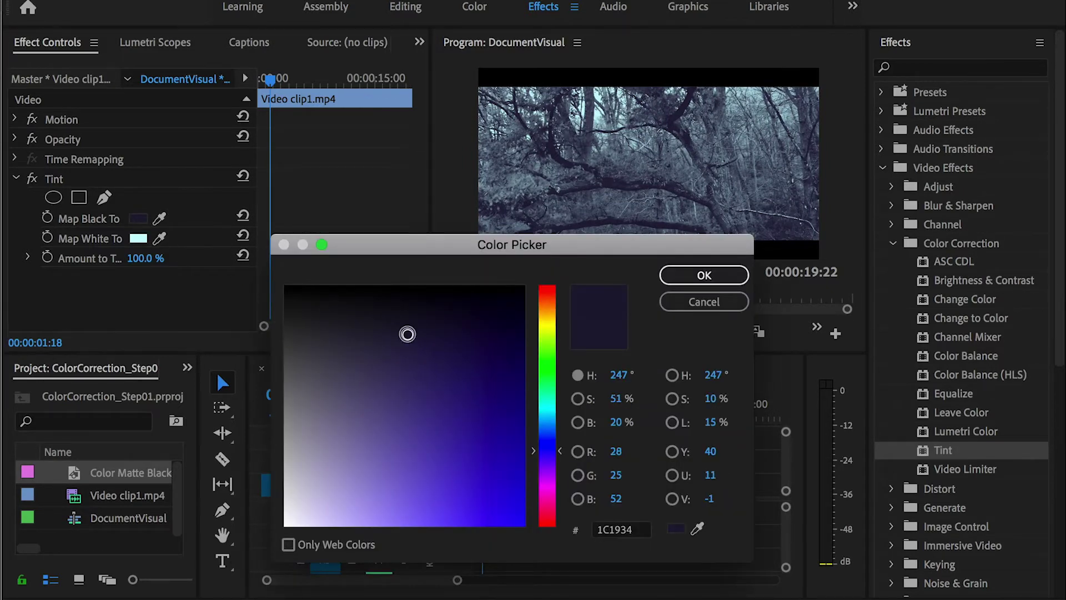
drag(399, 334, 418, 326)
click(703, 274)
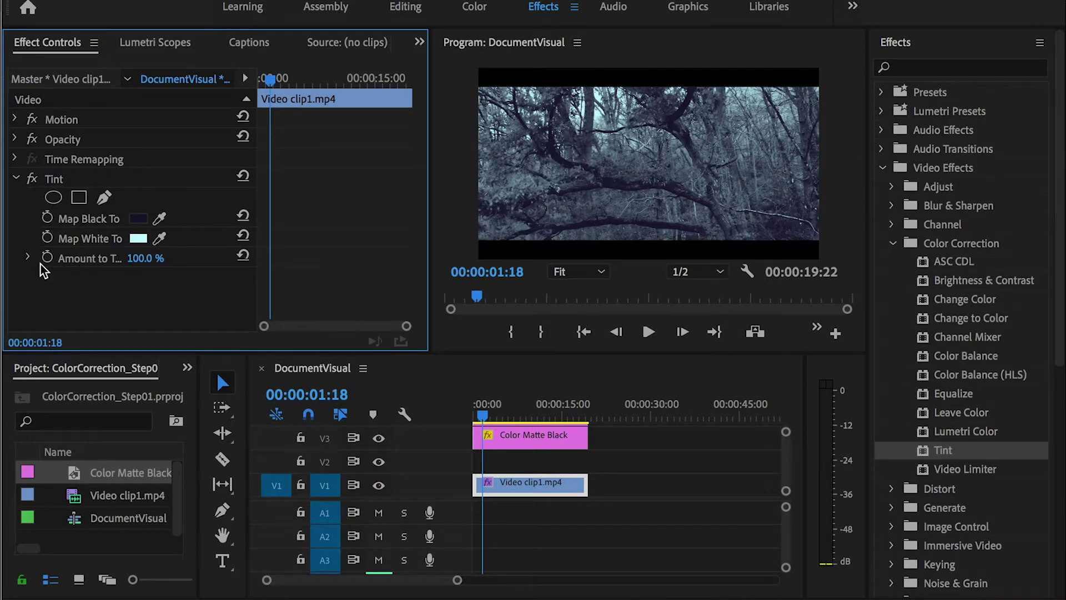
Reduce Tint's Amount to Tint to 52.9% and switch the effect off and on to compare the result
click(28, 258)
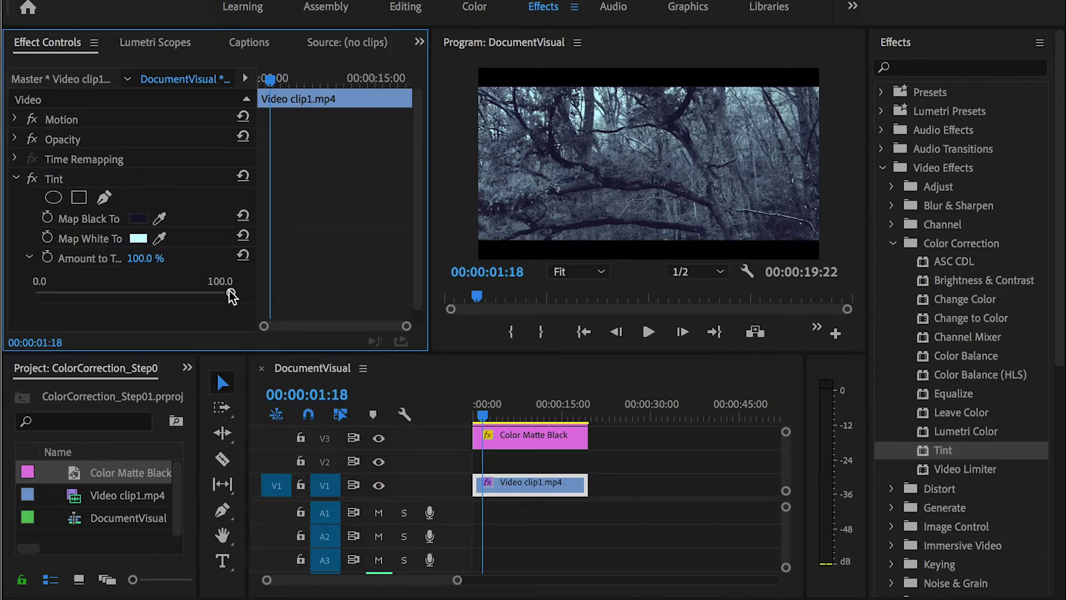
drag(232, 295, 137, 295)
click(32, 179)
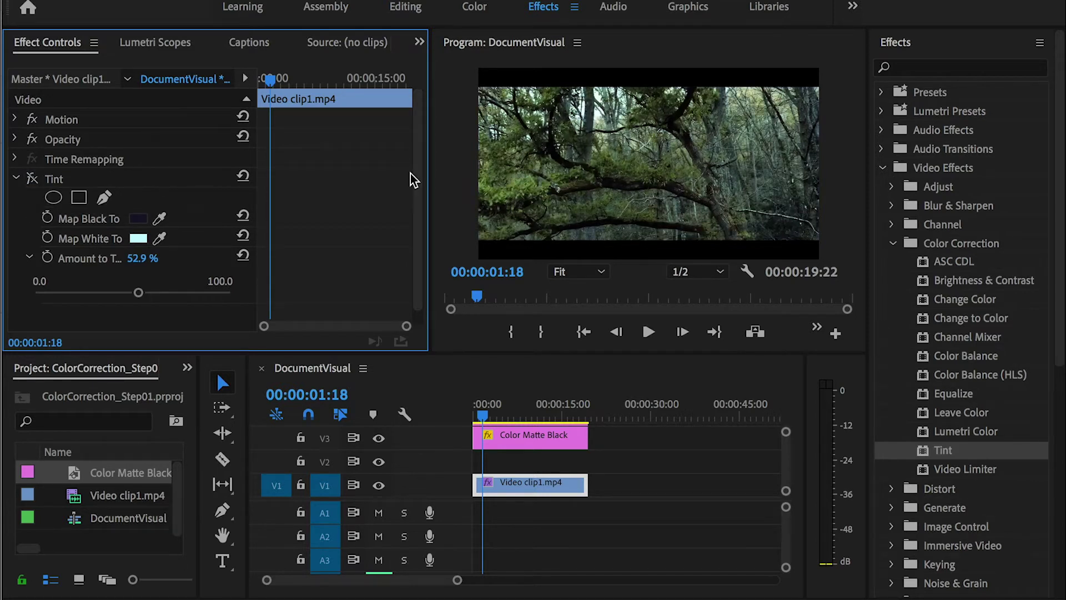
click(31, 180)
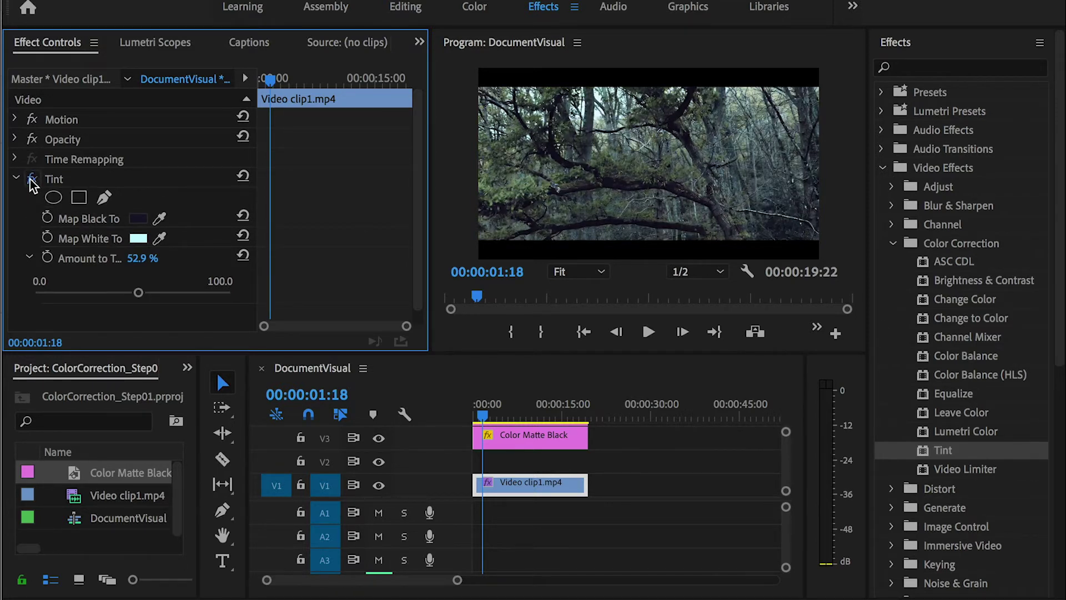
Move the playhead to 00:00:01:13, collapse the Tint settings and disable the Tint effect on the clip
mouse_move(484, 408)
mouse_down()
mouse_move(562, 408)
mouse_move(480, 412)
mouse_up()
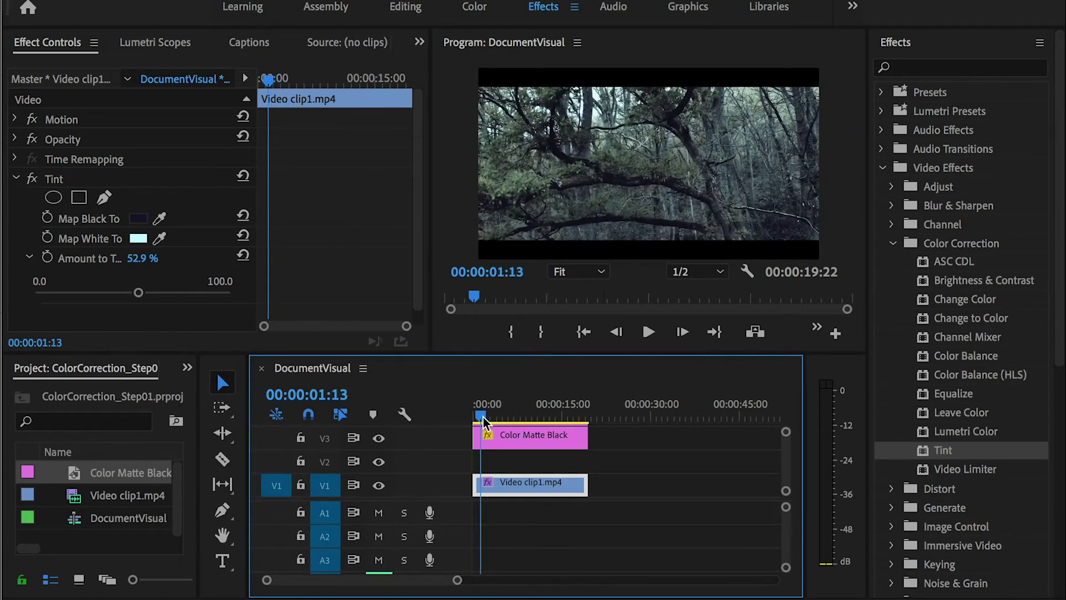
click(17, 178)
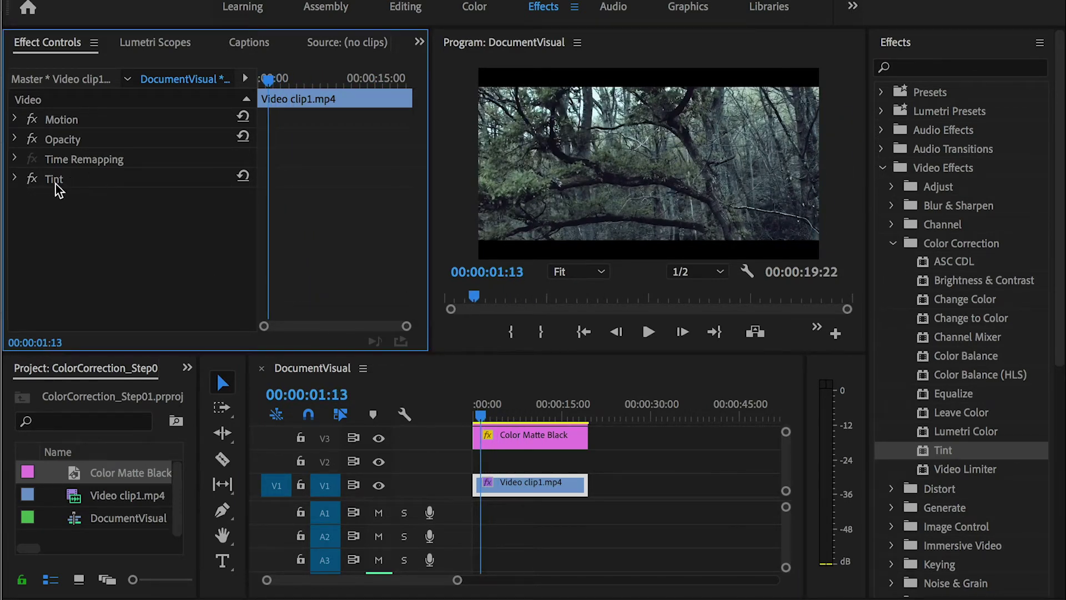
click(34, 182)
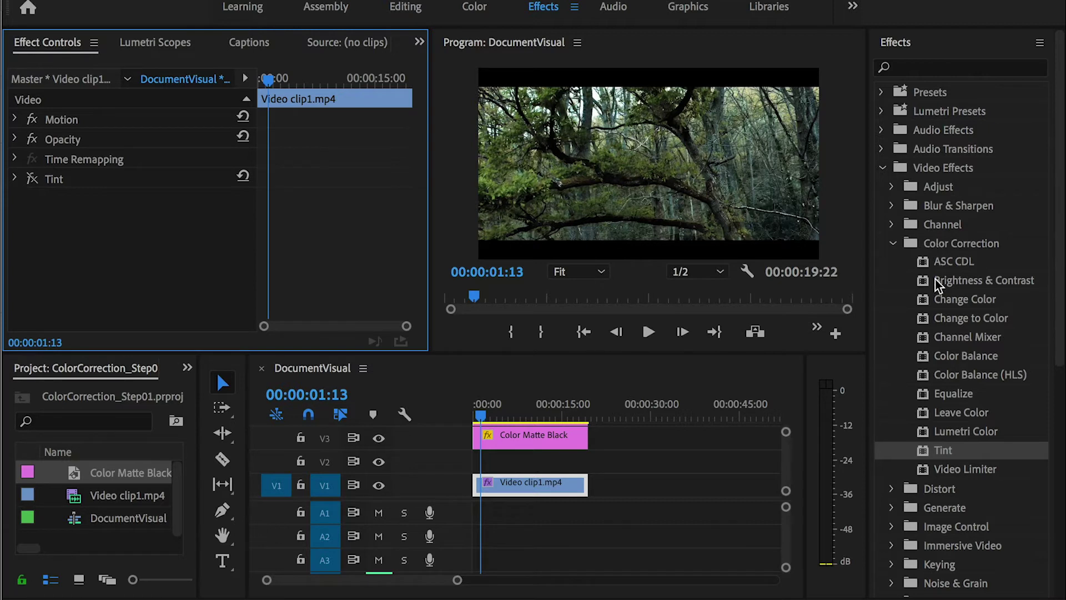
Add the Color Balance (HLS) effect to Video clip1.mp4 and set its Hue to 29°
click(961, 374)
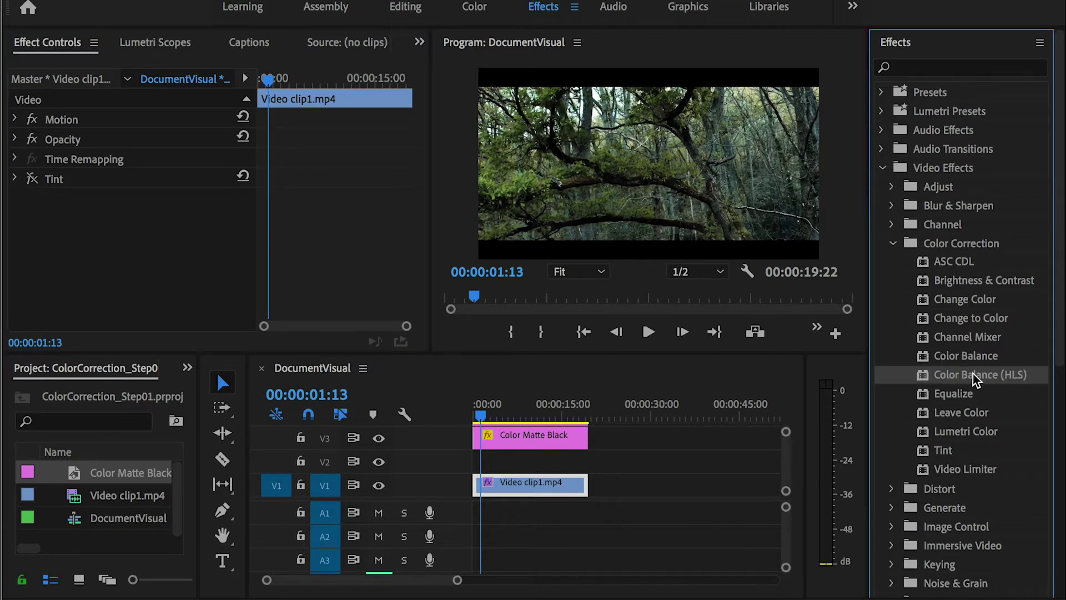
drag(994, 378, 83, 244)
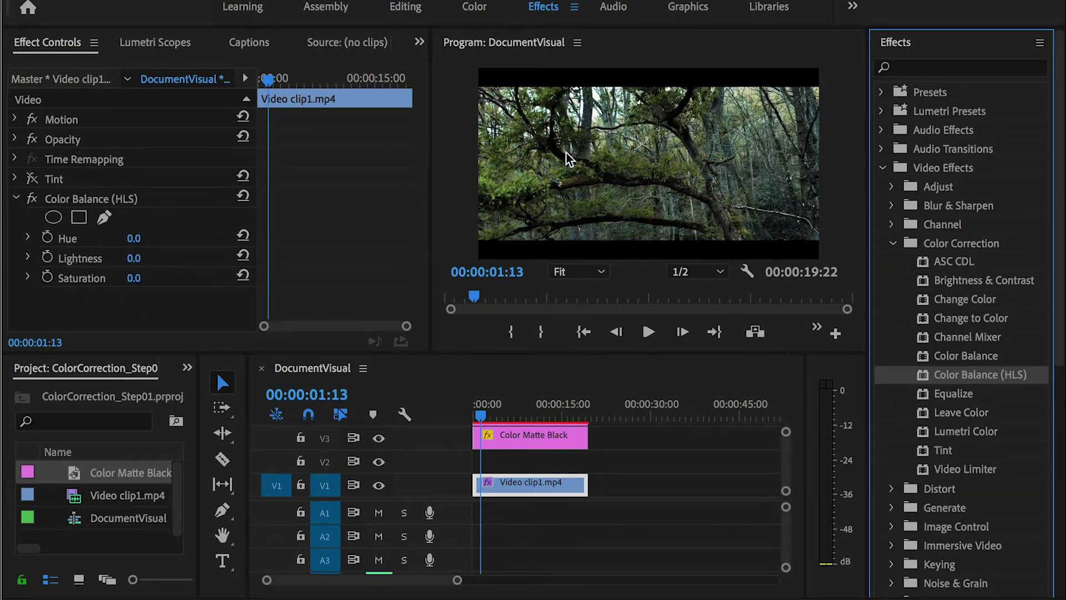
drag(134, 238, 135, 239)
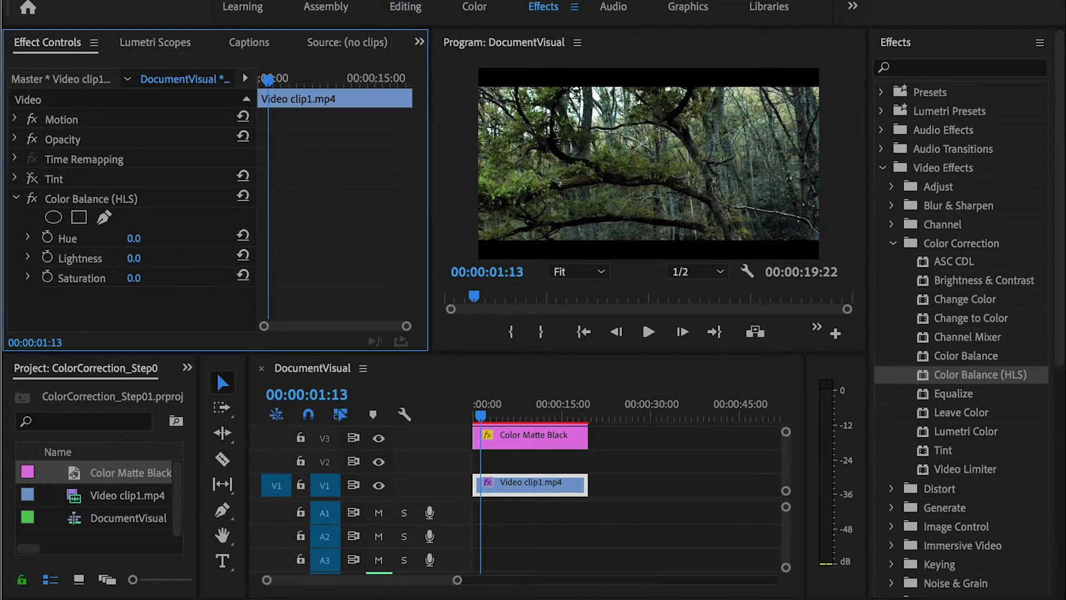
click(134, 239)
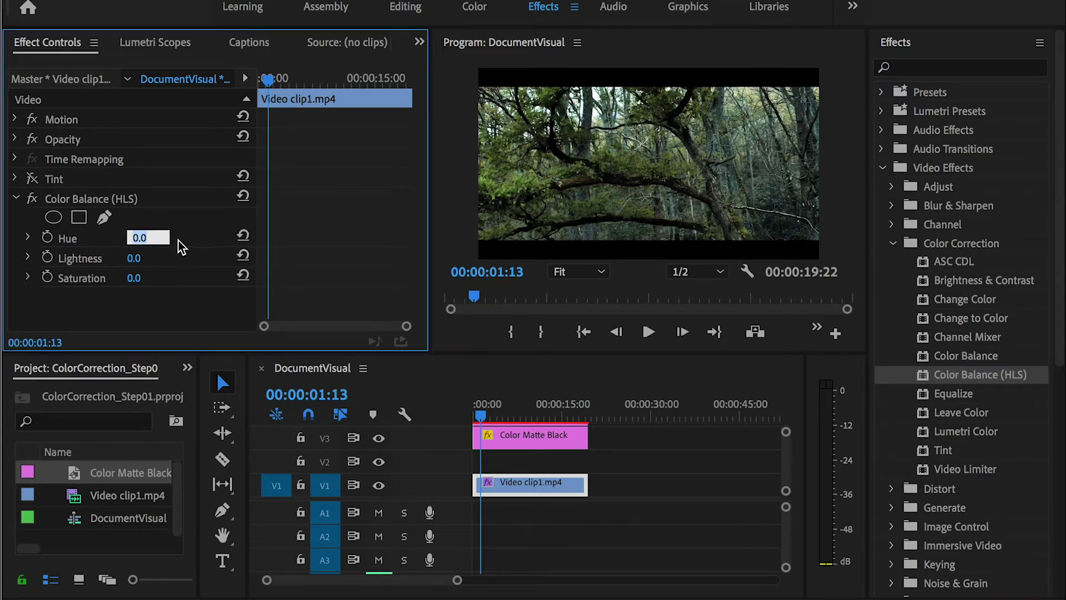
click(172, 285)
drag(131, 238, 141, 239)
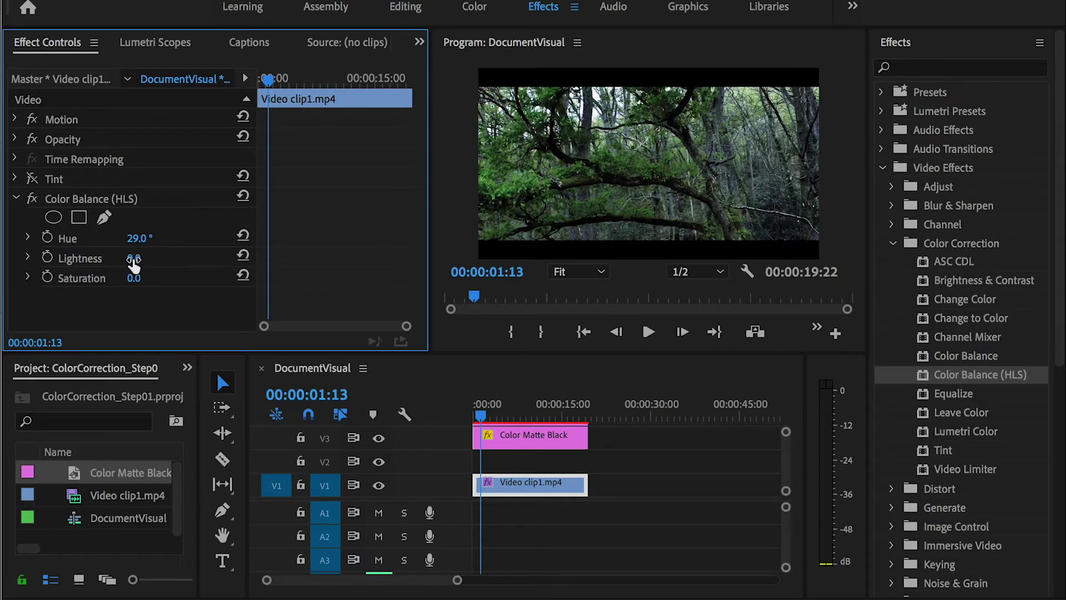
Set the Color Balance (HLS) Lightness to 3 and Saturation to -100
drag(134, 259, 134, 259)
click(136, 258)
text(3)
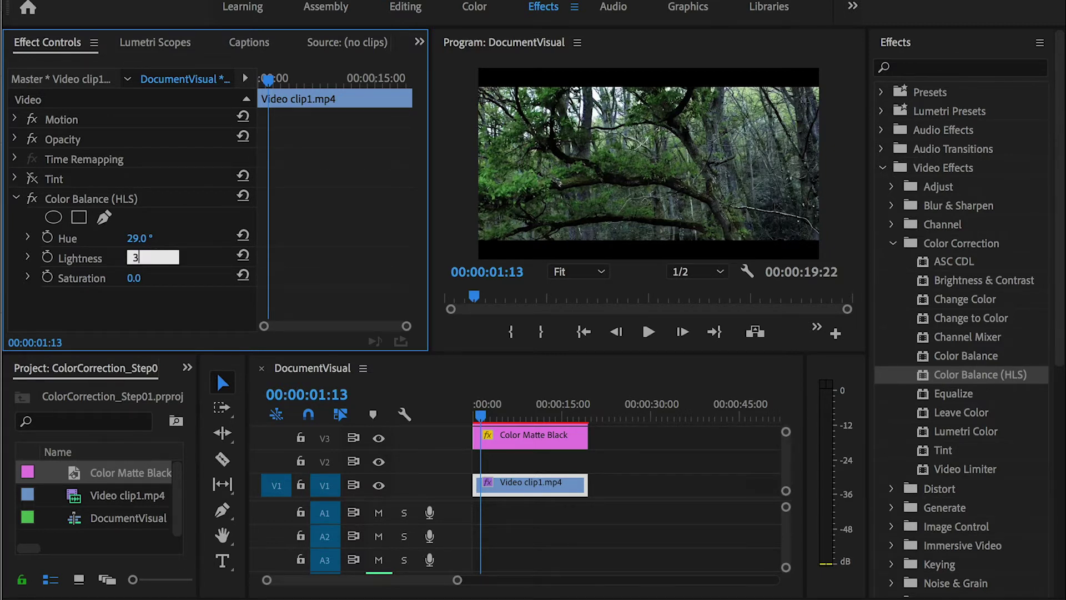
key(Return)
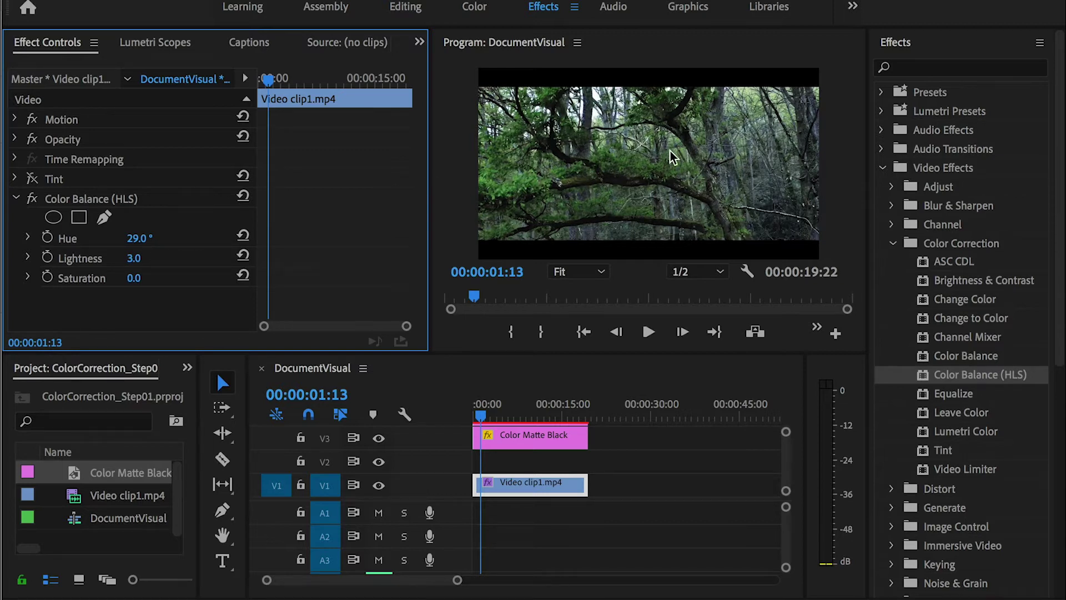
drag(133, 279, 78, 279)
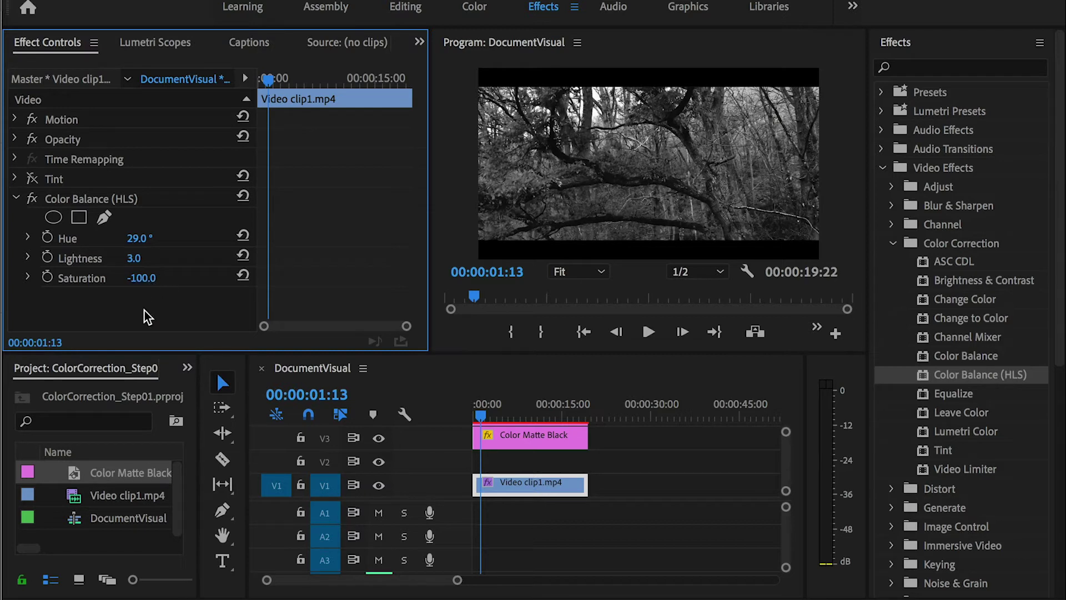
Set the Color Balance (HLS) Saturation to 18, disable the effect and collapse its settings
drag(140, 279, 164, 280)
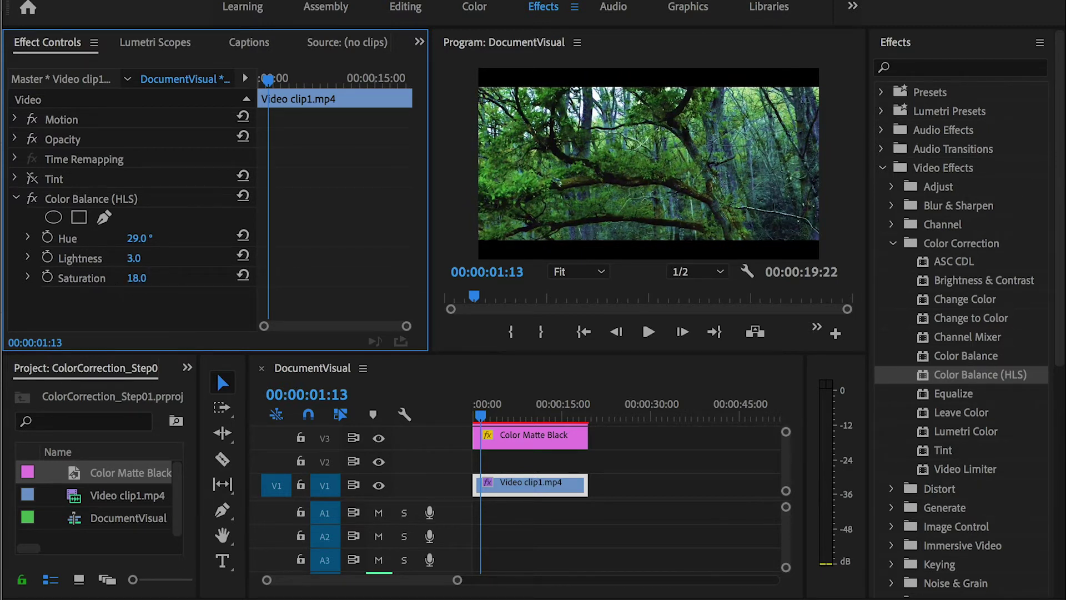
click(137, 278)
click(46, 298)
click(32, 199)
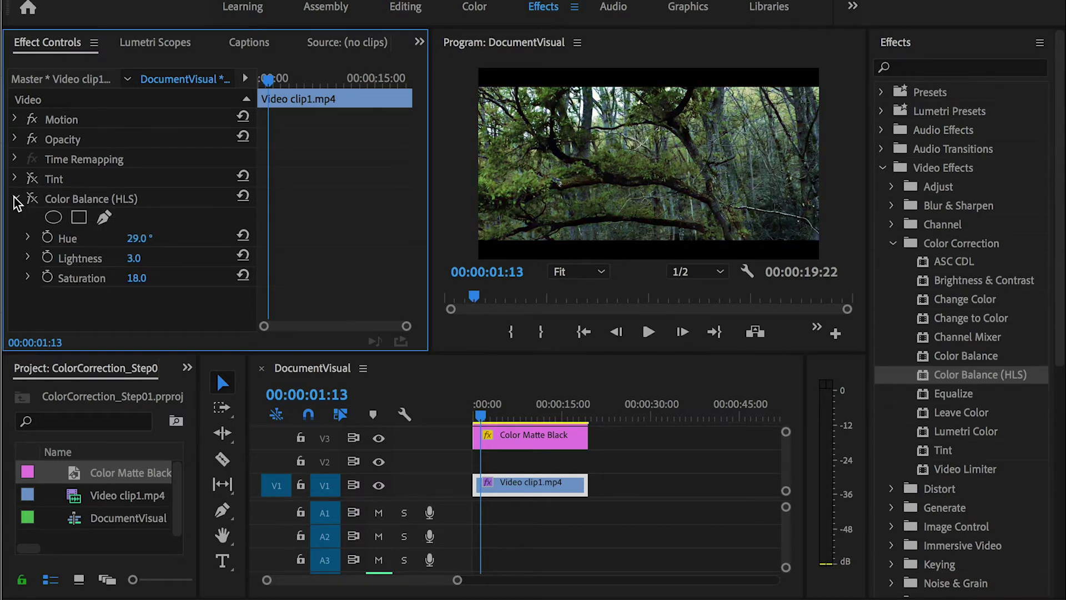
click(16, 198)
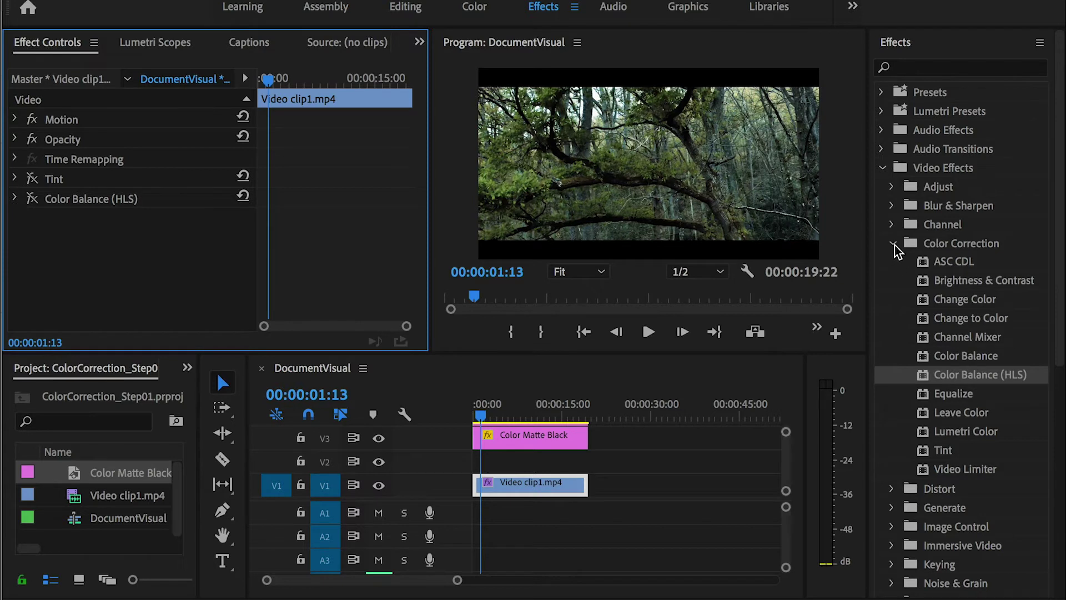
Add the Color Balance (RGB) effect from the Image Control group to Video clip1.mp4
click(893, 244)
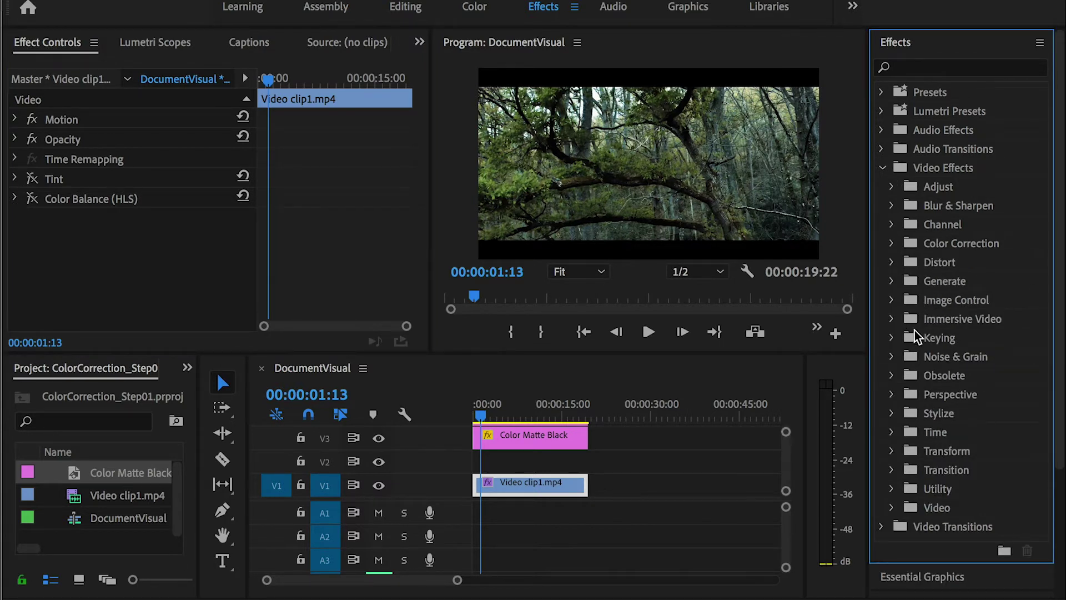
click(893, 300)
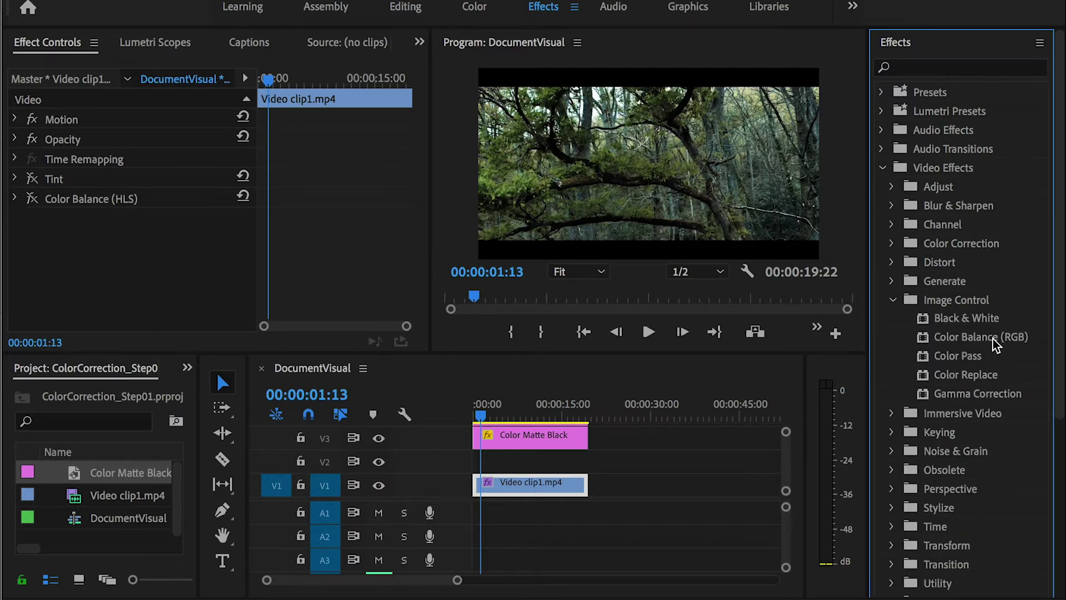
click(968, 339)
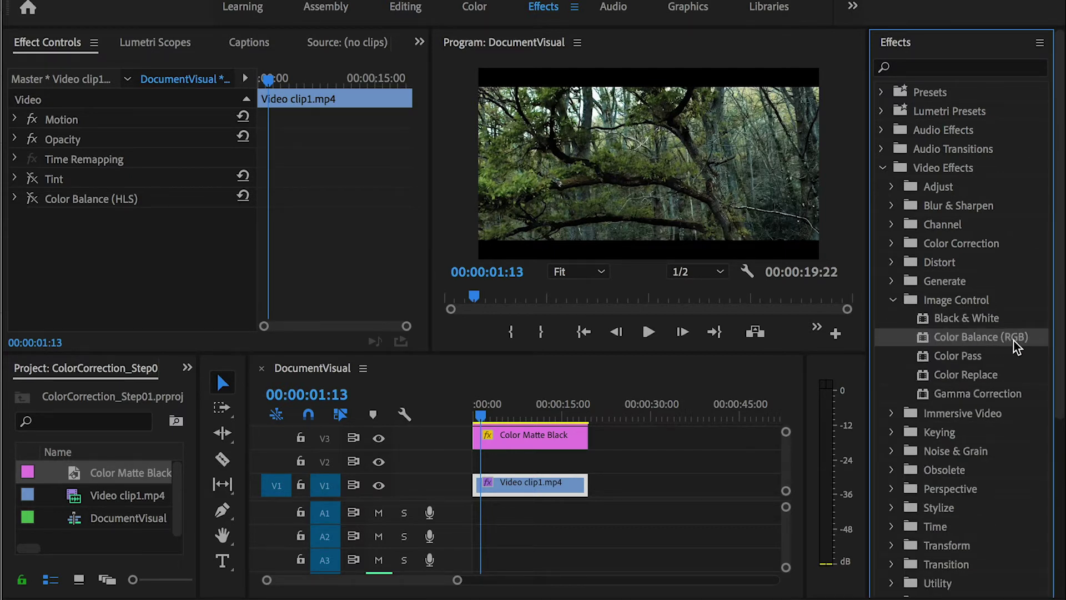
drag(971, 339, 166, 278)
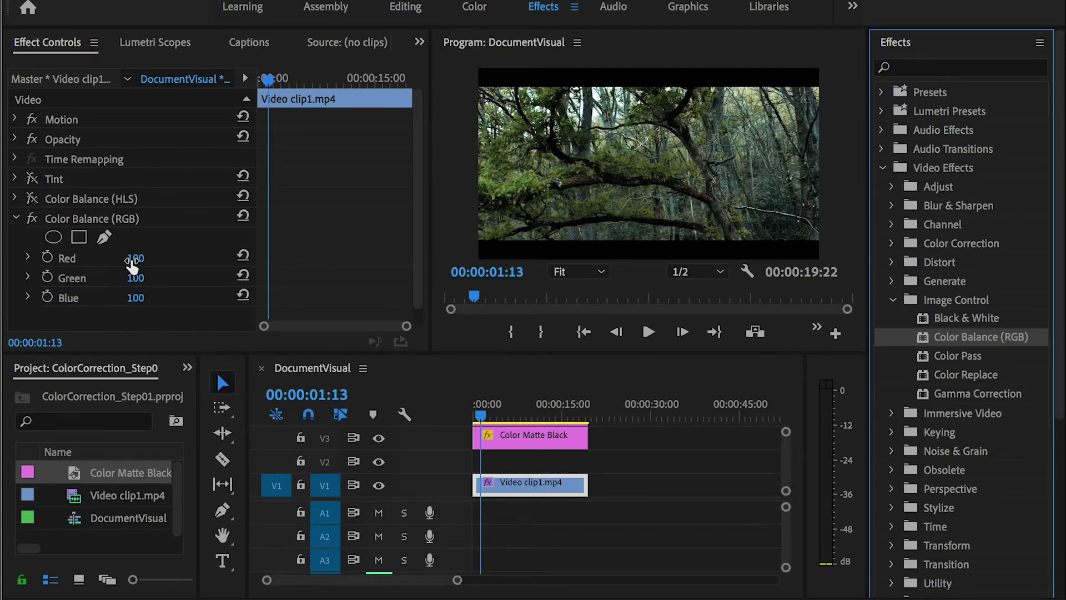
Set Color Balance (RGB) Red to 57 and Blue to 127, and switch the effect off with its settings collapsed
mouse_move(133, 261)
mouse_down()
mouse_move(94, 260)
mouse_move(153, 259)
mouse_up()
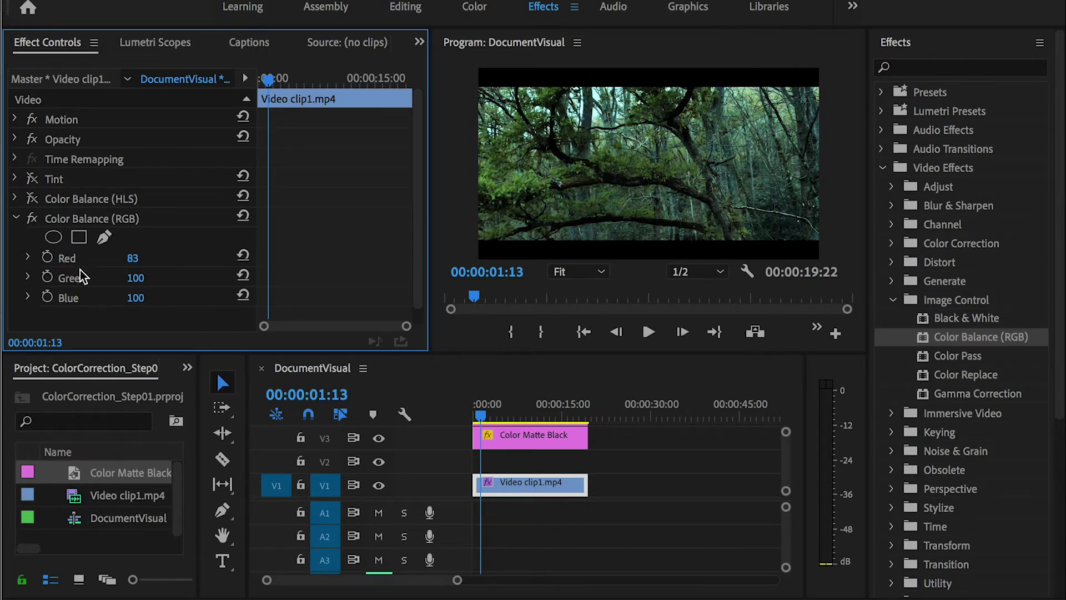
drag(137, 259, 135, 259)
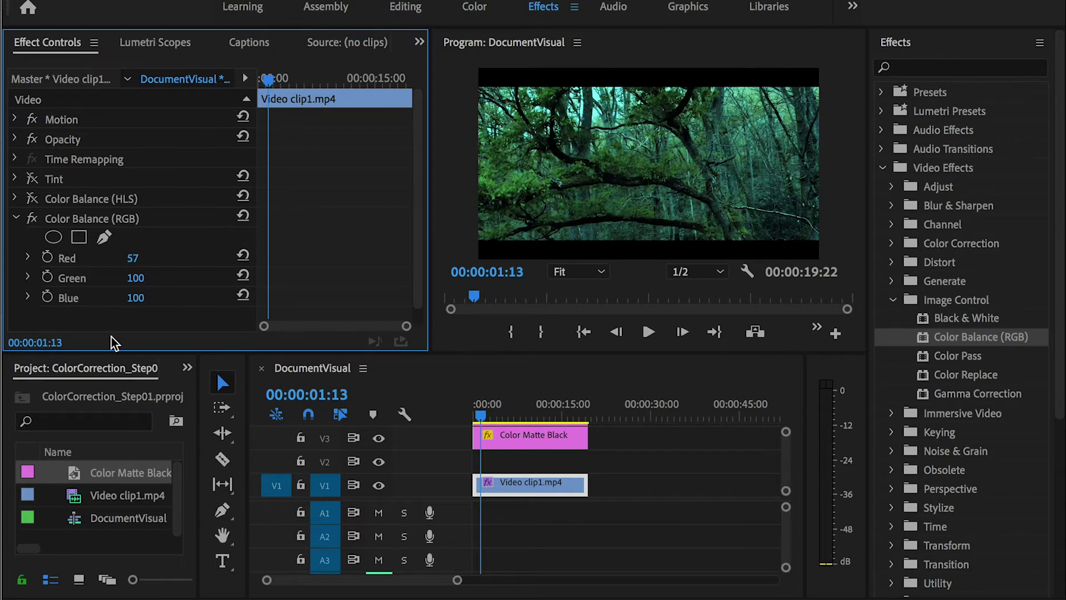
drag(135, 297, 138, 298)
click(32, 218)
click(15, 219)
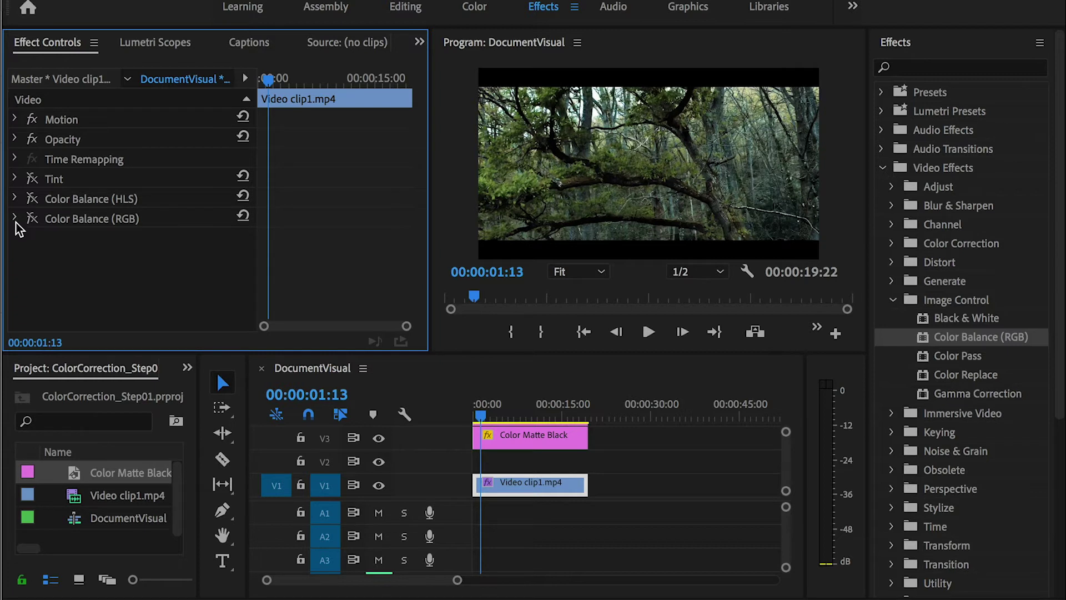
Add the RGB Curves effect from the Obsolete group to Video clip1.mp4
click(893, 300)
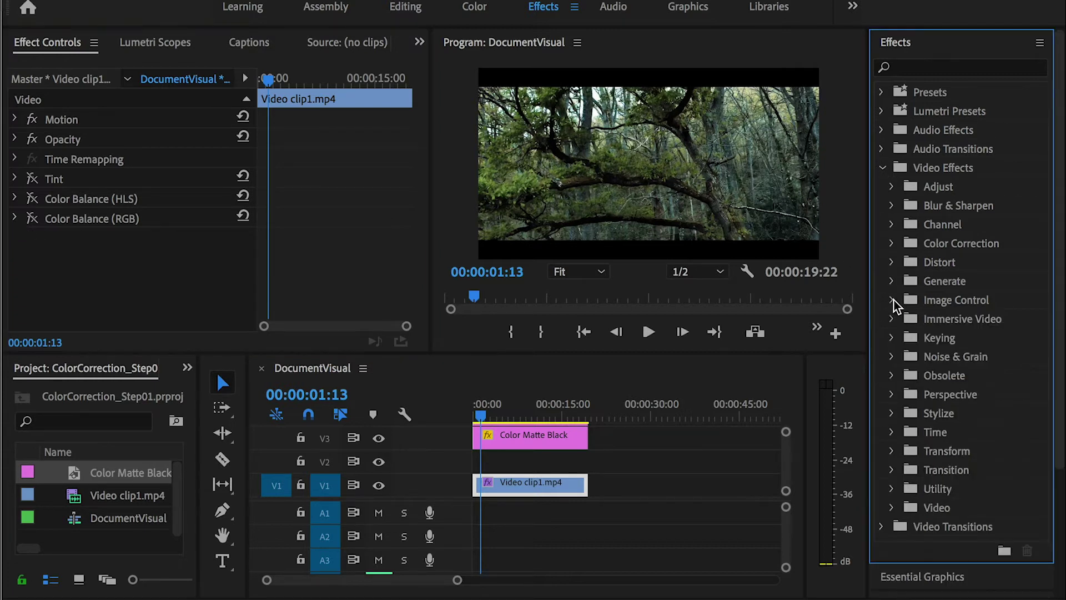
click(892, 377)
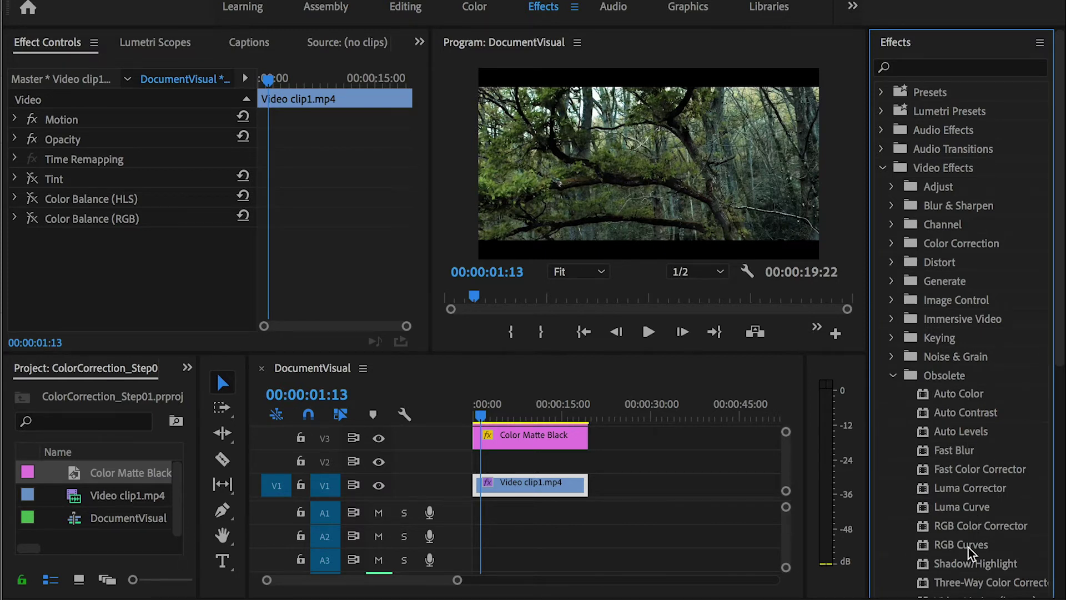
drag(968, 548, 92, 279)
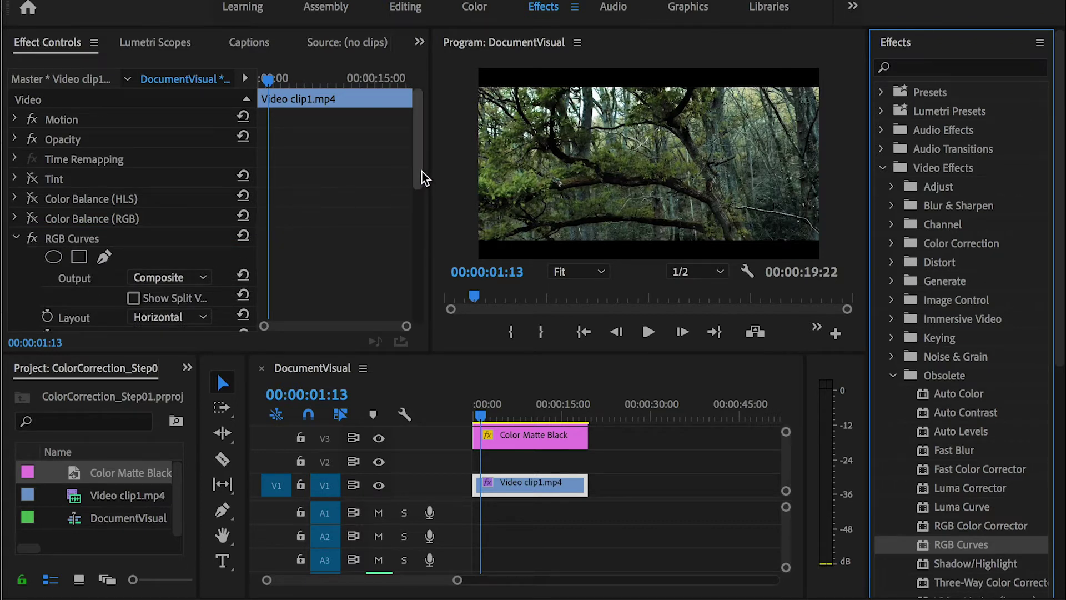
Shape the RGB Curves Master curve into a gentle S by raising a highlight point and lowering a shadow point
drag(421, 172, 413, 280)
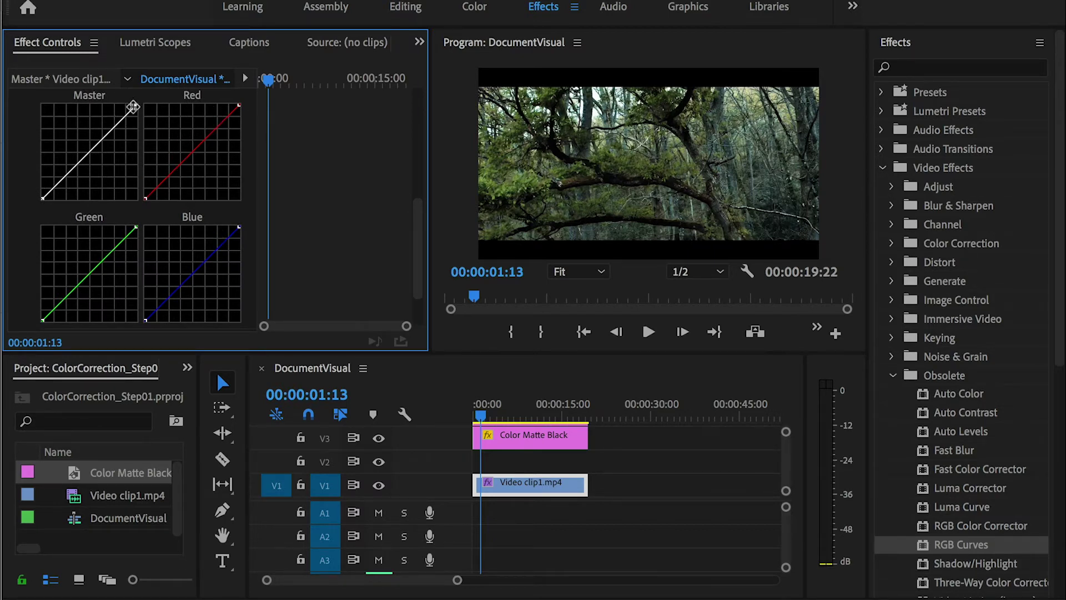
click(121, 121)
drag(121, 122, 122, 110)
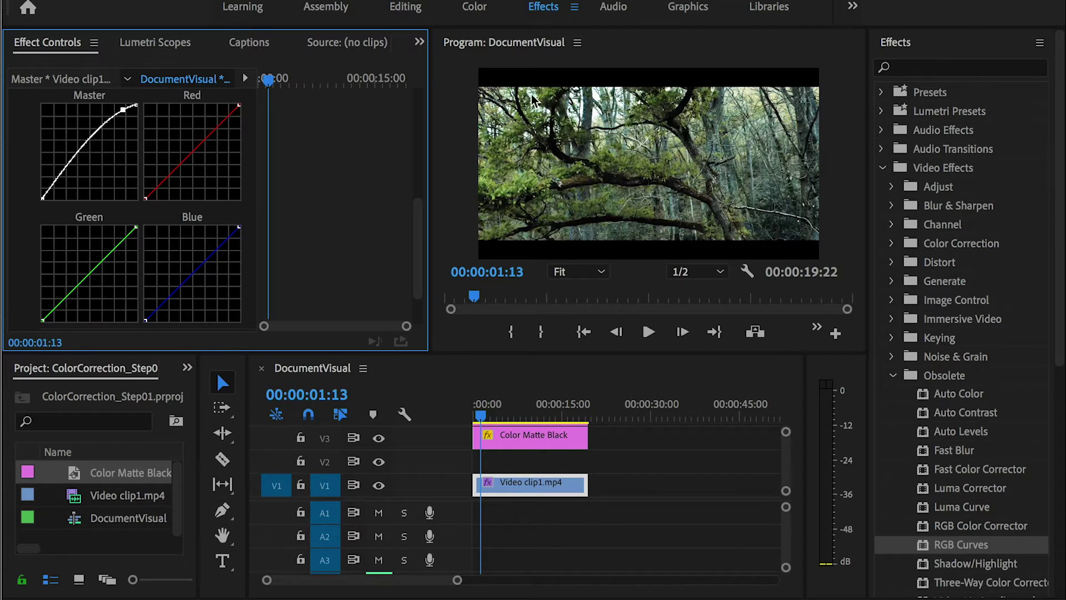
click(51, 188)
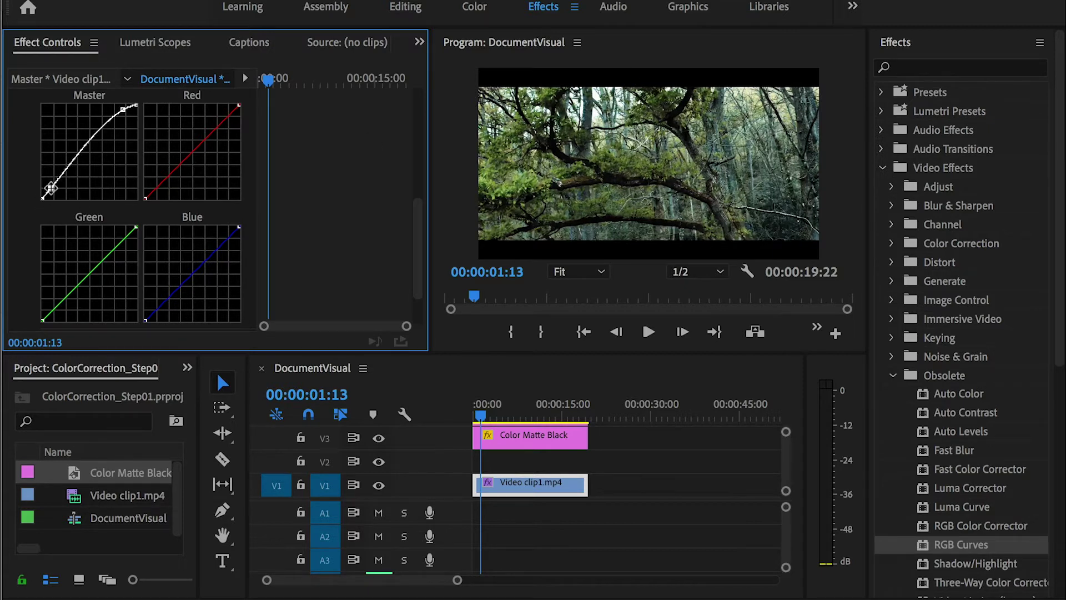
drag(51, 188, 50, 192)
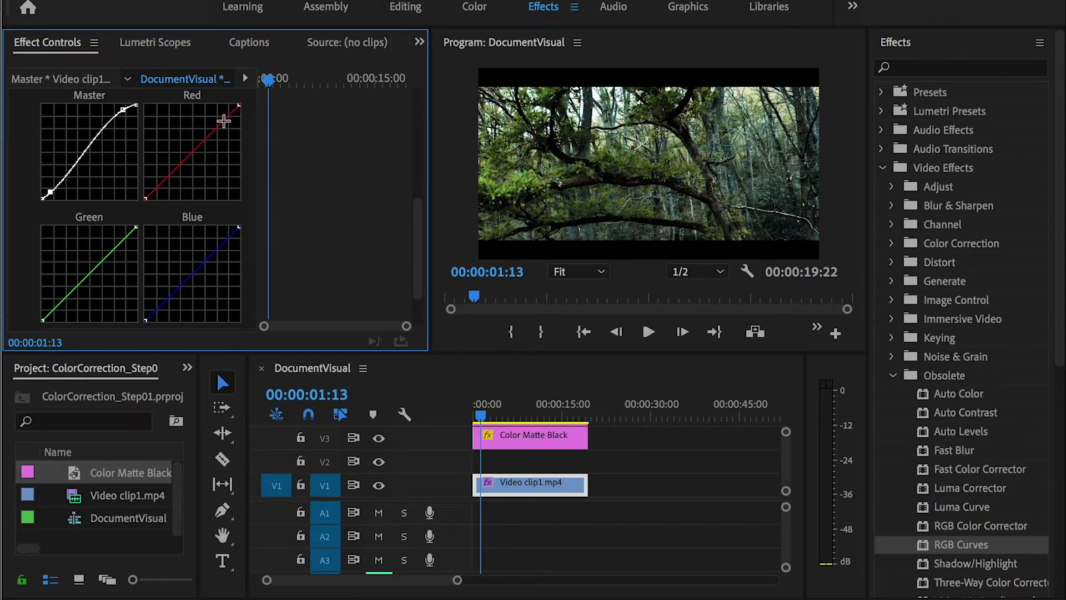
Shape the Red curve into an S by raising its highlights and lowering its shadows, and collapse the RGB Curves settings
drag(224, 120, 224, 111)
drag(160, 178, 160, 188)
drag(412, 248, 417, 171)
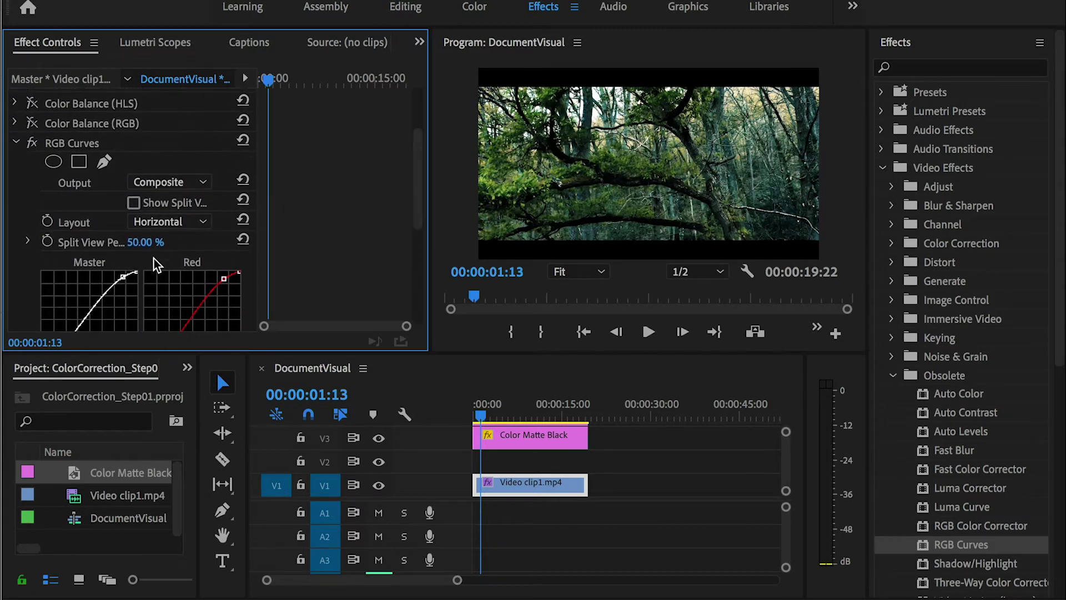
click(16, 143)
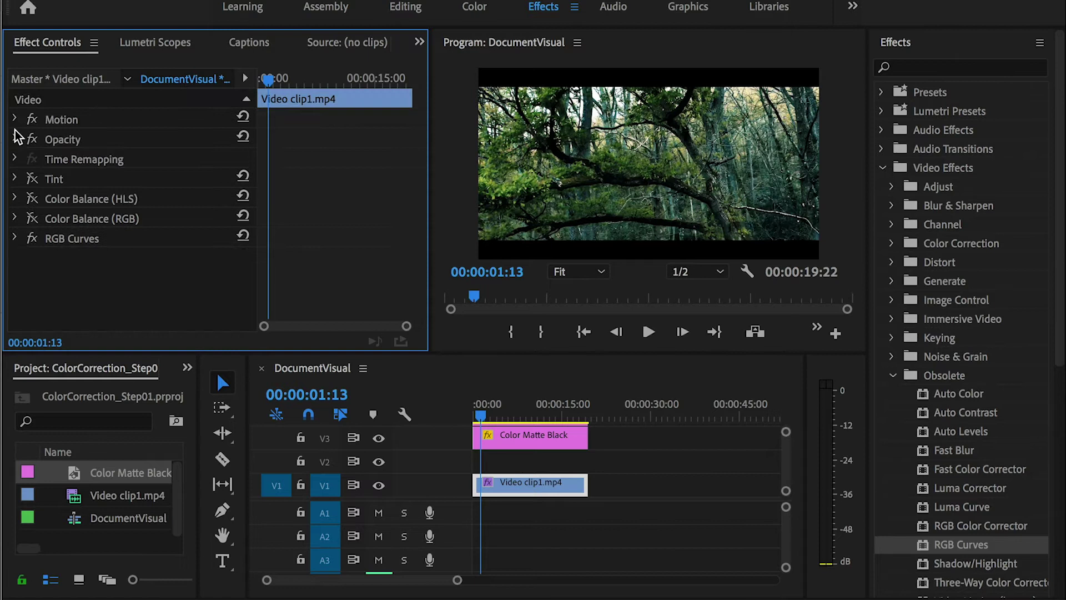
Compare the Color Balance (RGB) channel settings with the curve graphs in RGB Curves
click(15, 218)
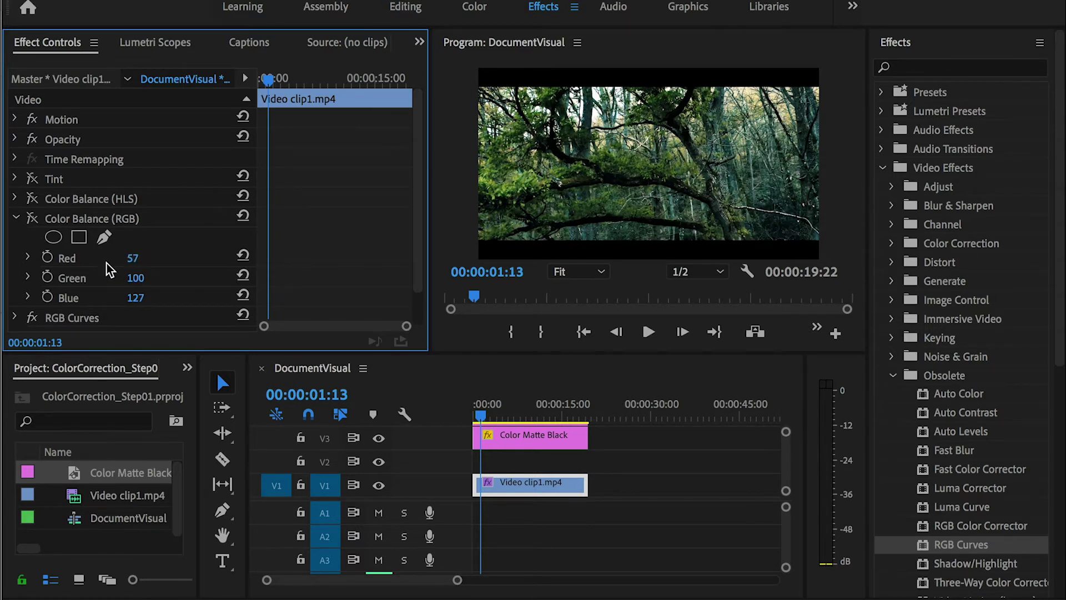
click(16, 218)
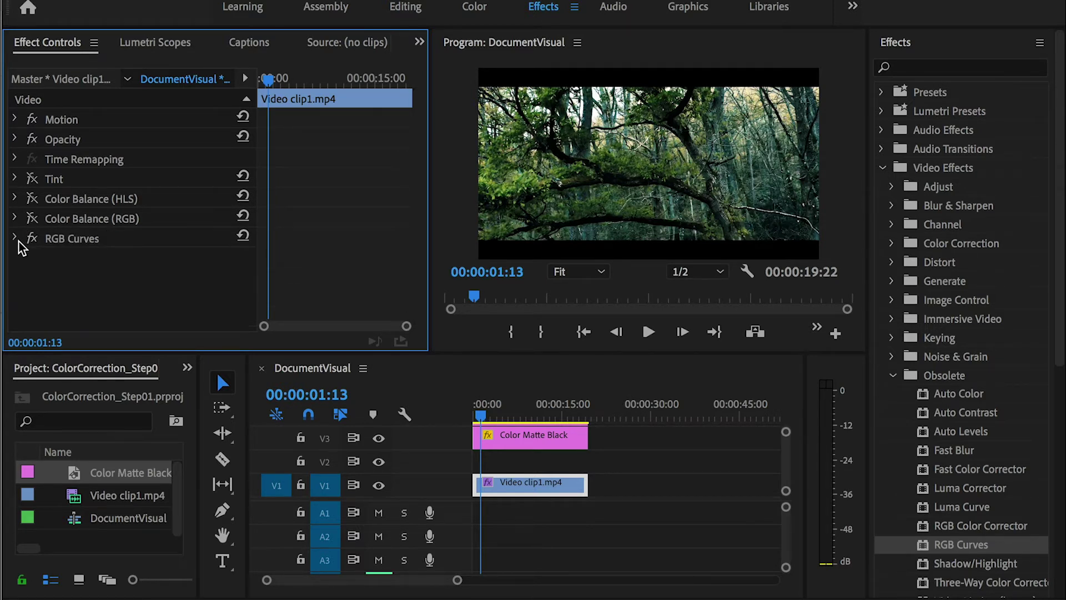
click(16, 238)
drag(413, 176, 404, 286)
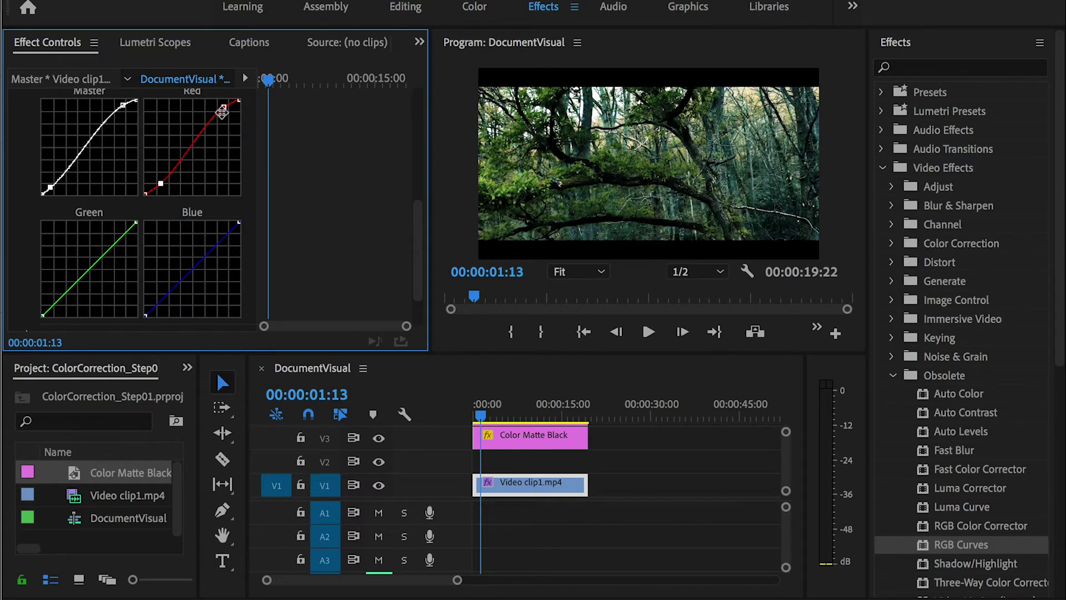
Collapse the RGB Curves settings and disable the effect on the clip
scroll(219, 116, up, 5)
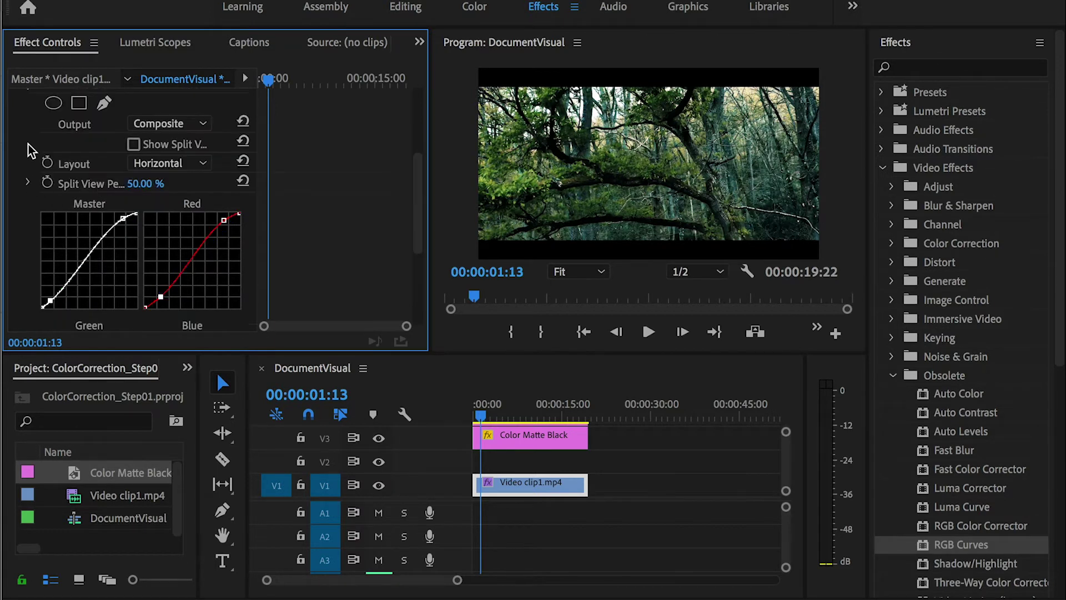
scroll(28, 144, up, 3)
click(16, 159)
click(33, 238)
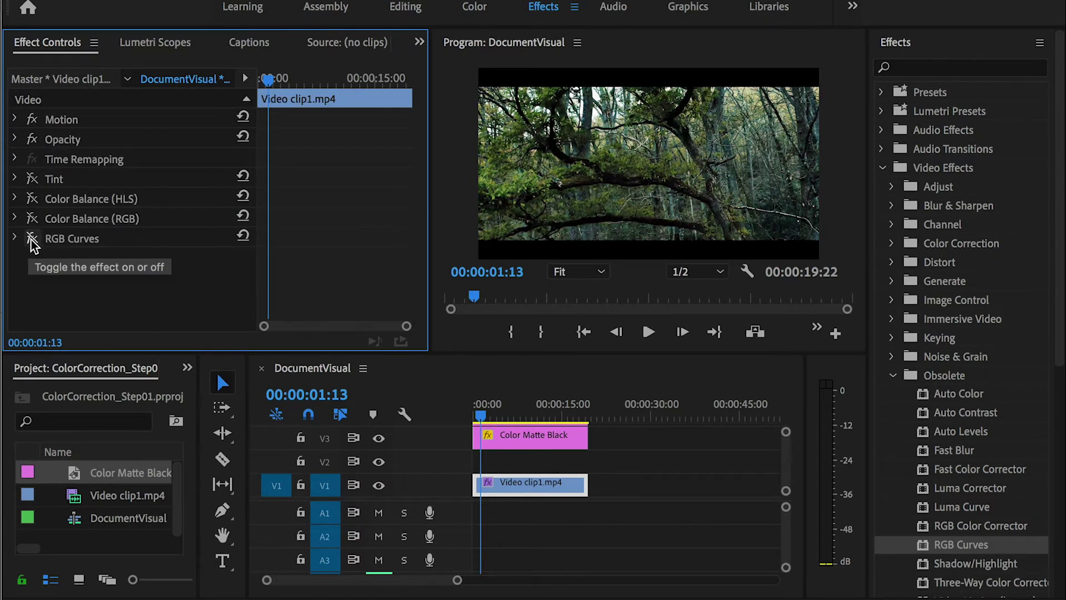
Add the Black & White effect from the Image Control group to Video clip1.mp4
scroll(981, 300, down, 3)
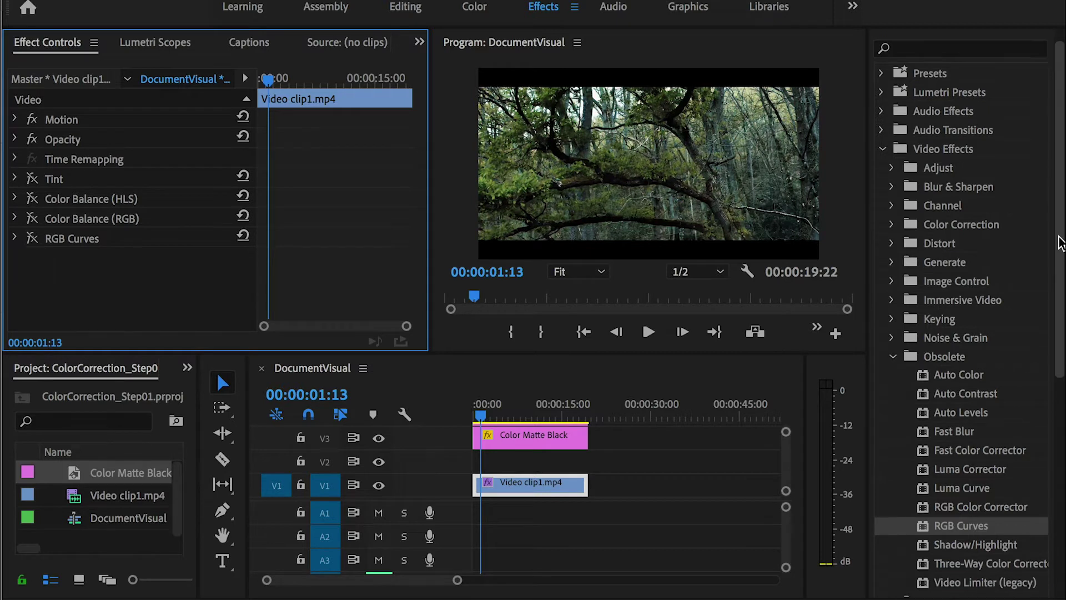
click(894, 288)
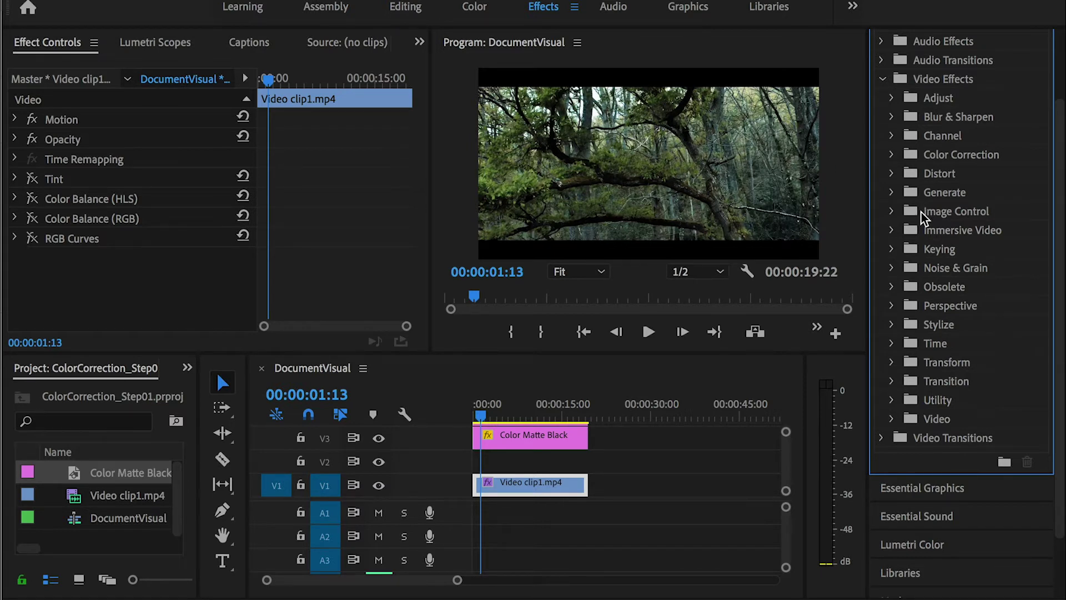
click(893, 212)
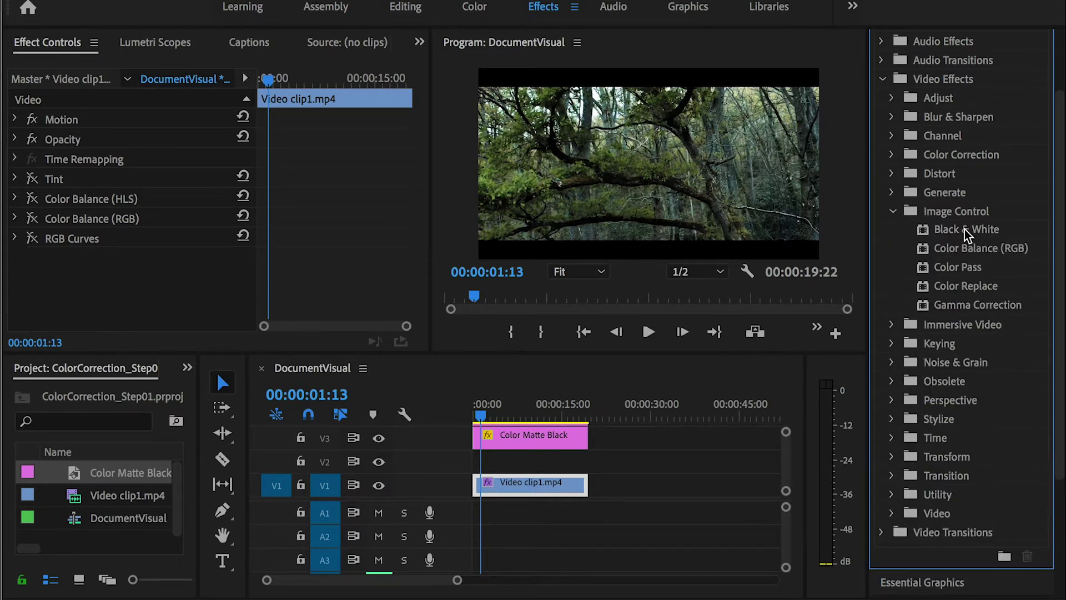
drag(969, 233, 134, 287)
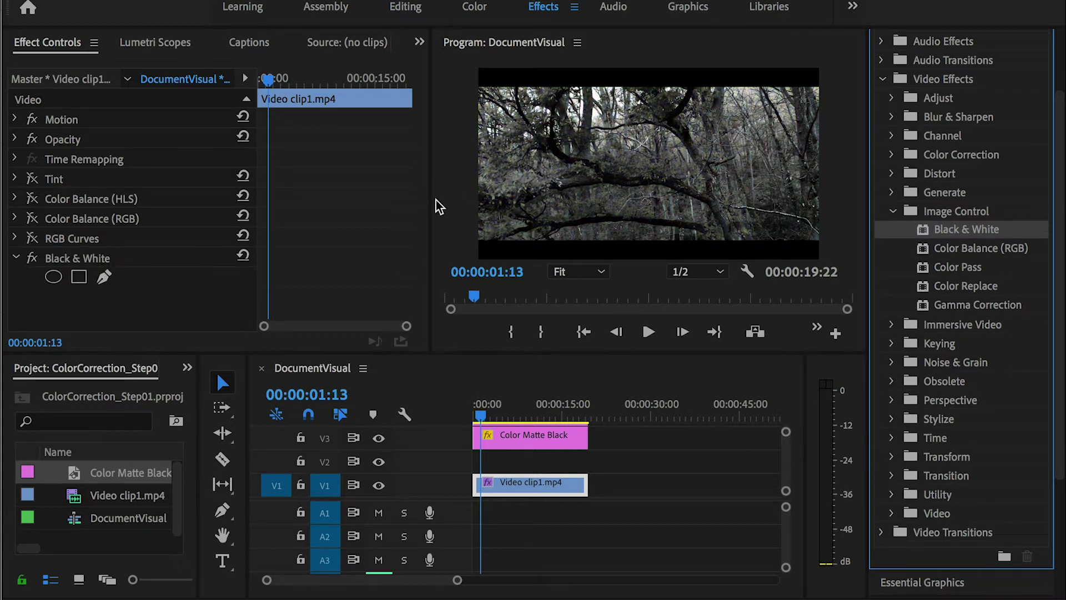
Disable the Black & White effect and check the Saturation setting of Color Balance (HLS)
click(35, 259)
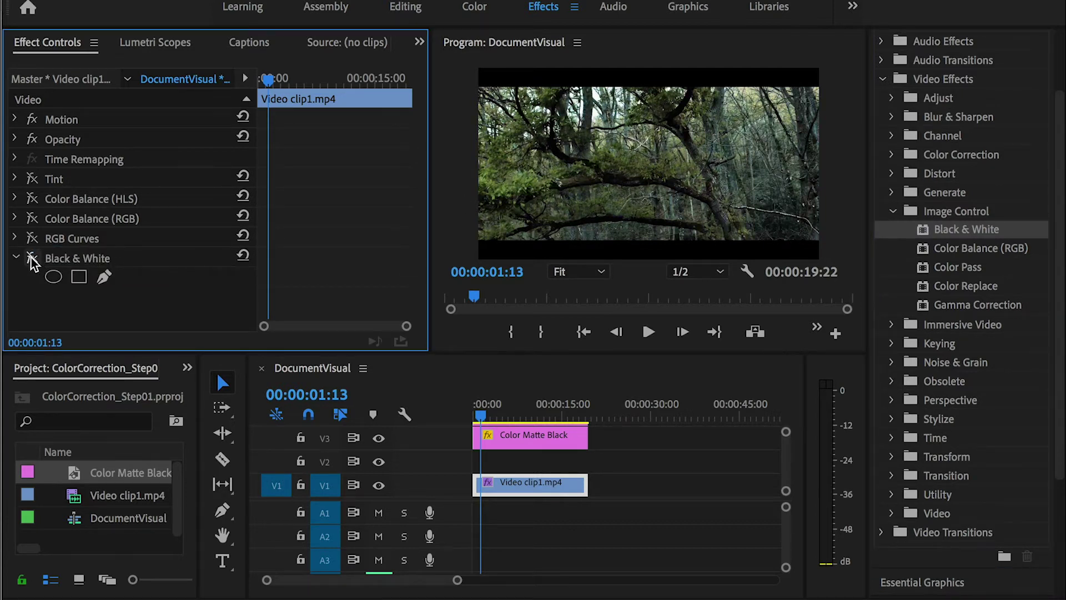
click(15, 198)
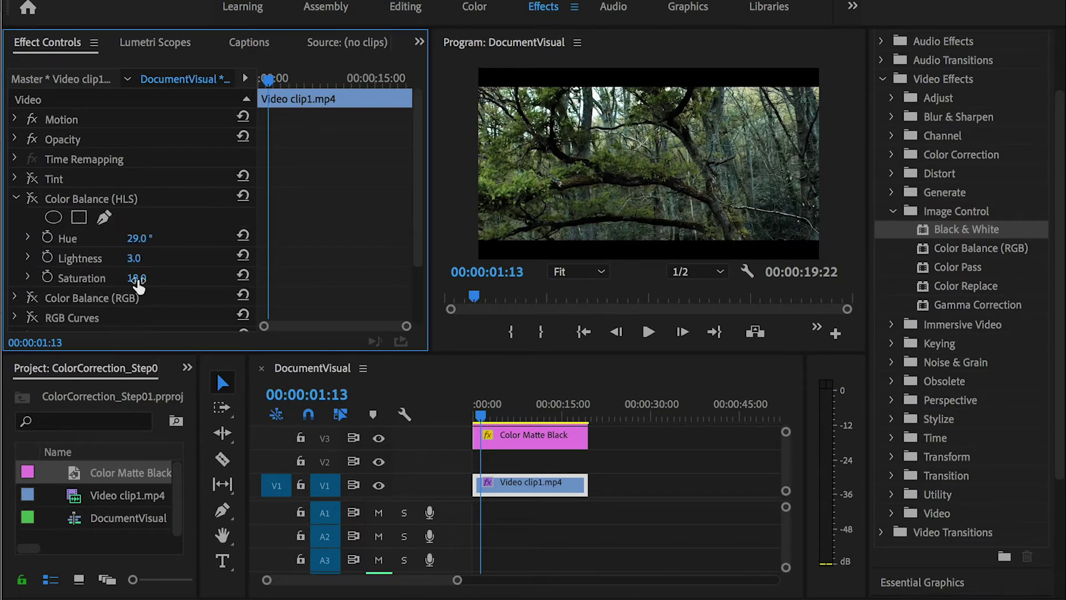
click(15, 198)
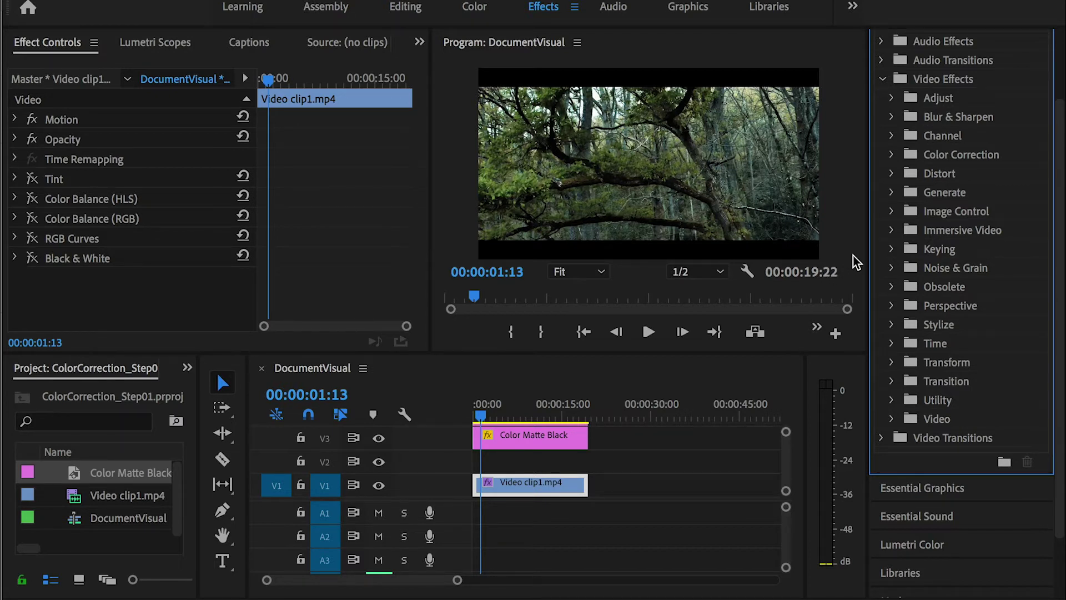
Add the Lumetri Color effect to Video clip1.mp4 and set its Basic Correction Temperature to -18
click(892, 154)
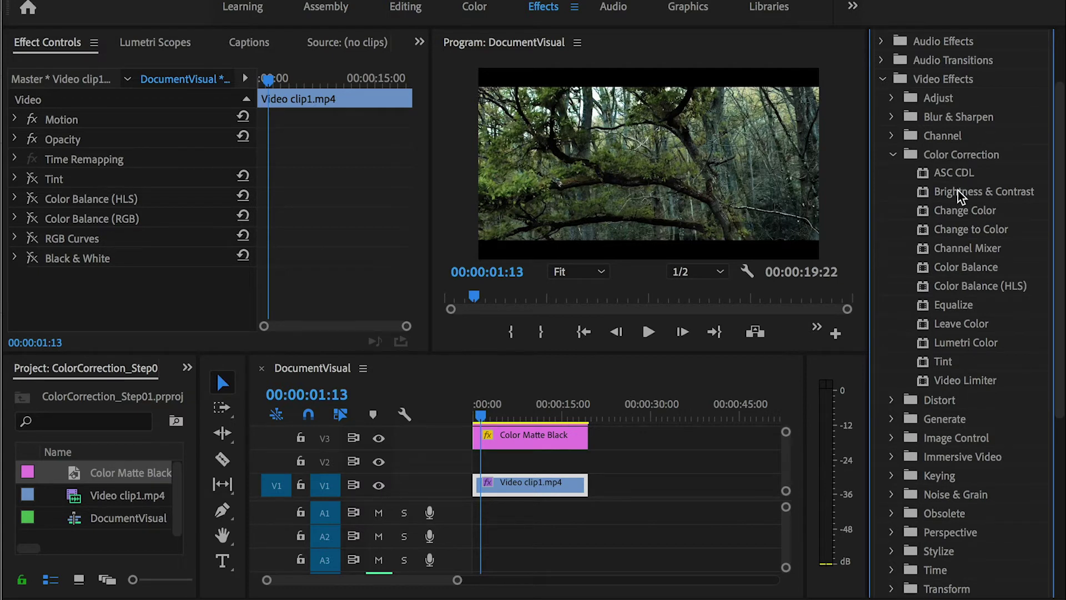
drag(977, 344, 82, 285)
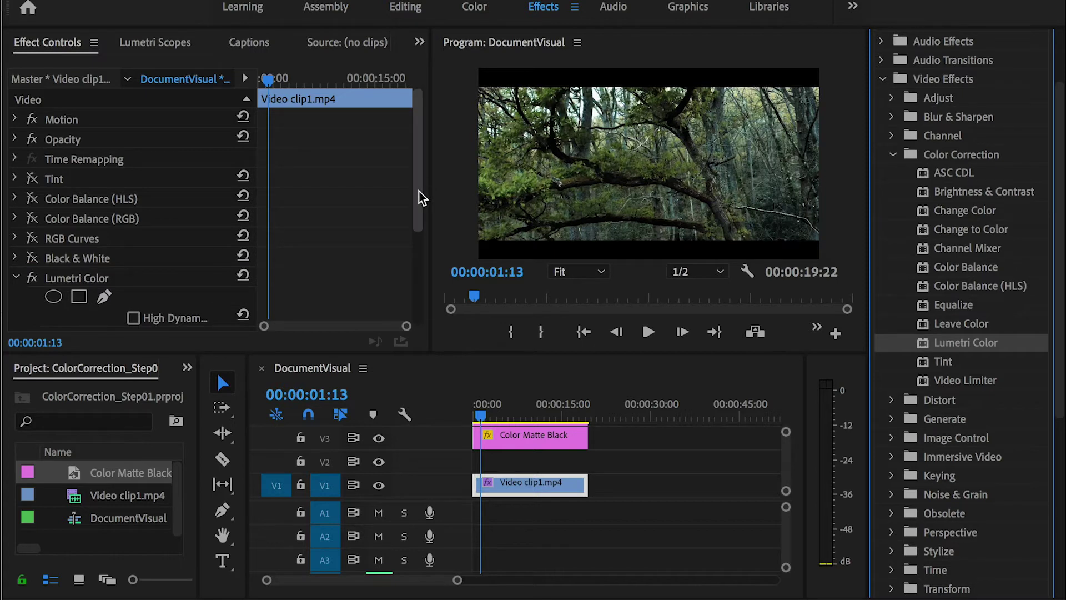
drag(418, 194, 415, 286)
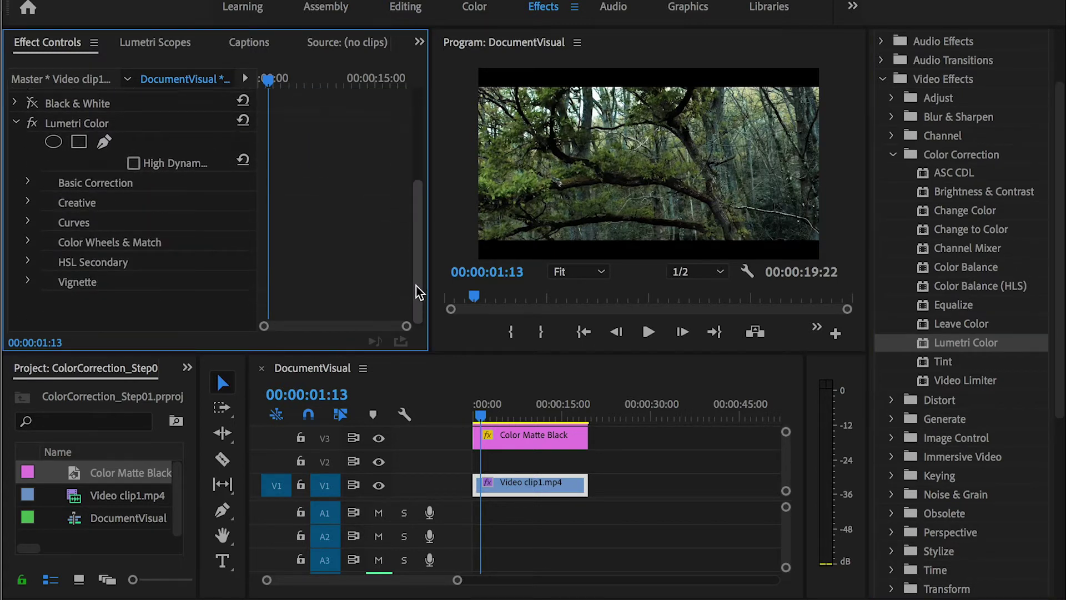
click(29, 181)
drag(417, 182, 415, 215)
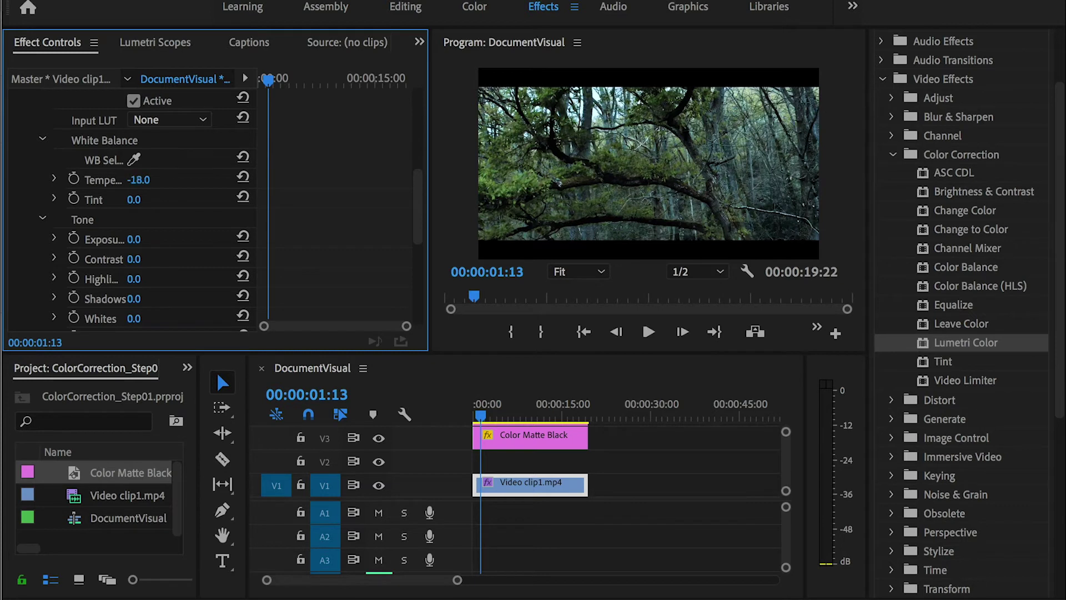
Reset the Lumetri Color Temperature to 0 and set the Tone Exposure to 1.4 and Contrast to 16
drag(135, 181, 165, 181)
click(136, 180)
text(0)
key(Return)
drag(134, 240, 146, 239)
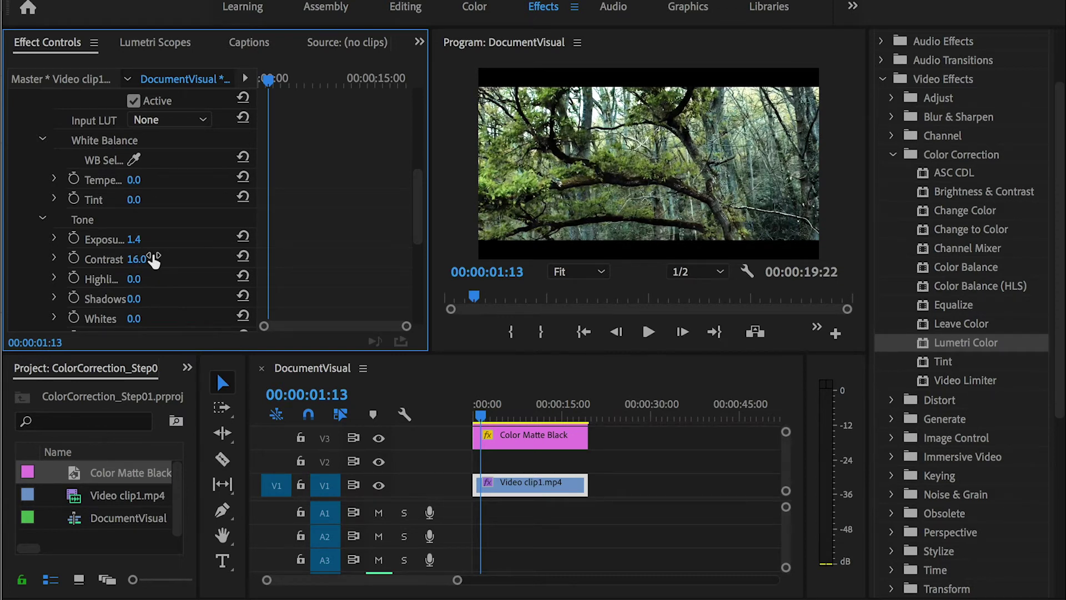
Adjust the Lumetri Color Tone values to Contrast 31, Highlights 24 and Shadows -42
drag(418, 207, 418, 223)
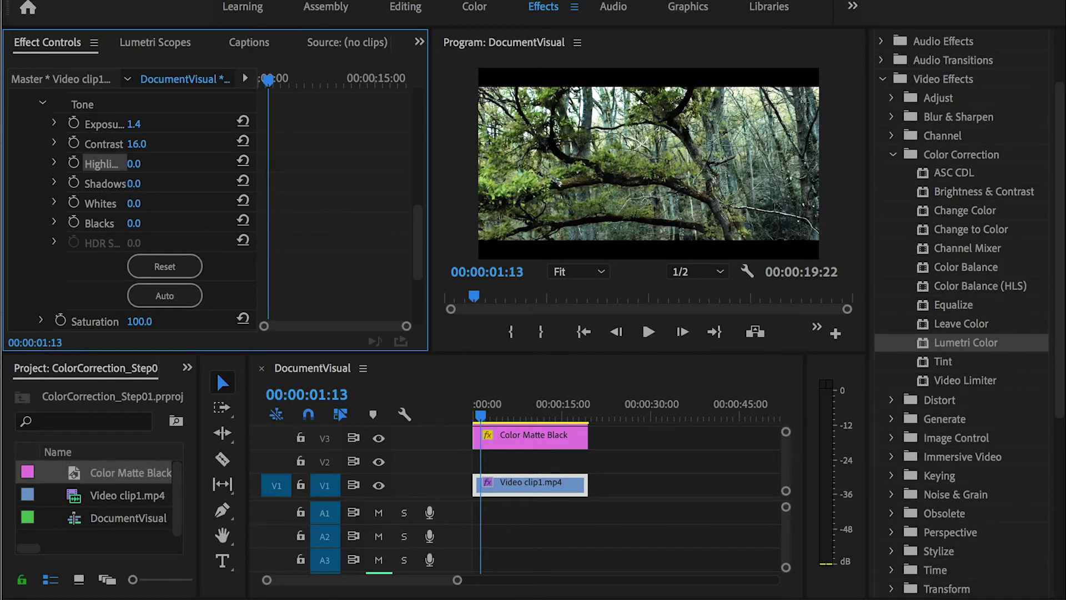
drag(134, 184, 50, 164)
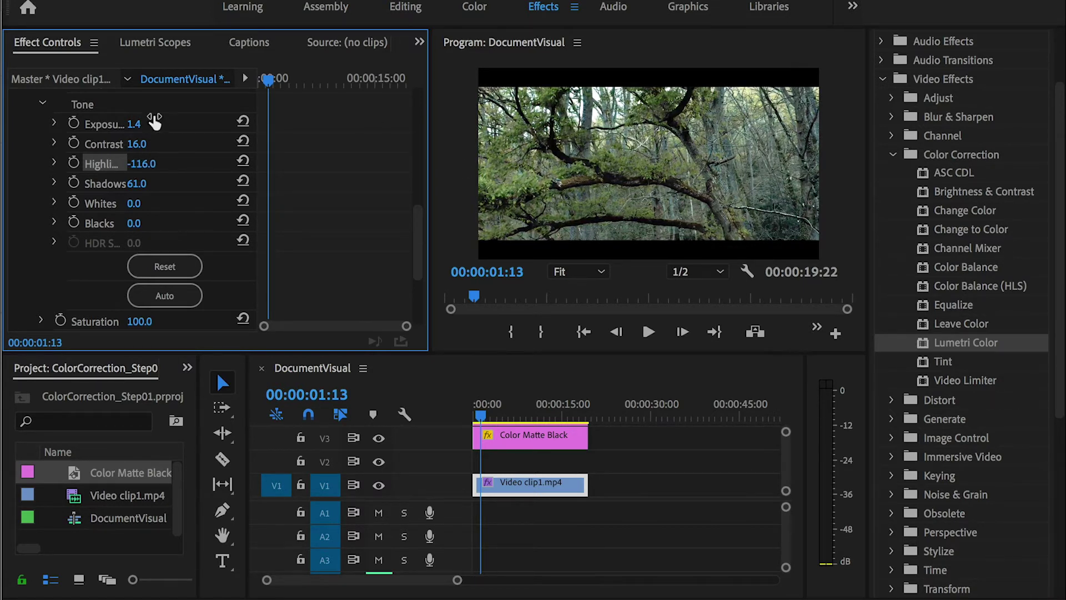
drag(139, 145, 95, 146)
drag(141, 165, 210, 165)
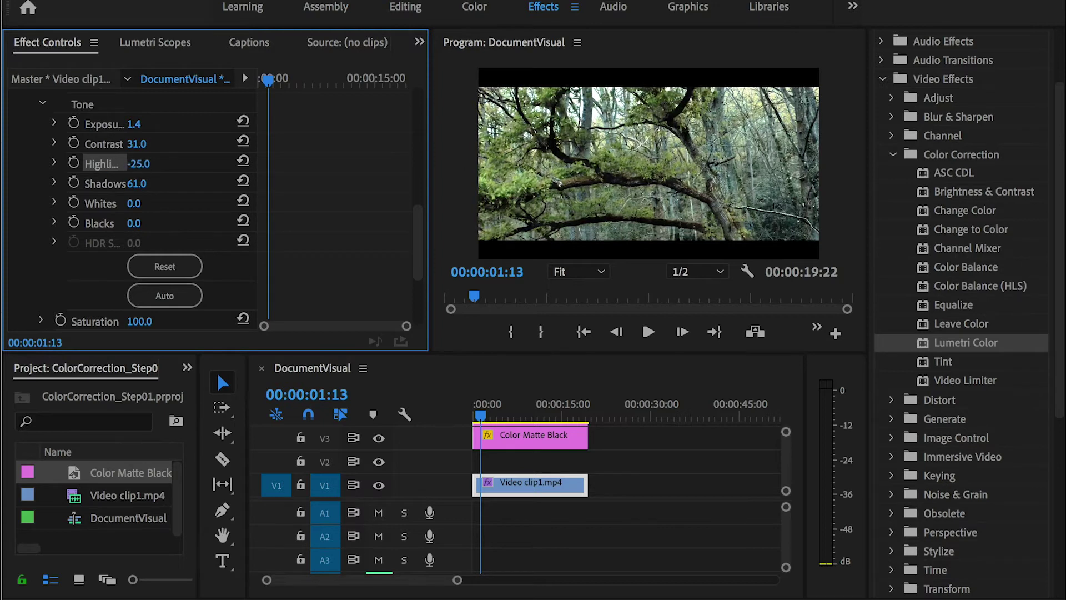
mouse_move(139, 165)
mouse_down()
mouse_move(152, 164)
mouse_move(136, 180)
mouse_move(108, 180)
mouse_move(134, 182)
mouse_up()
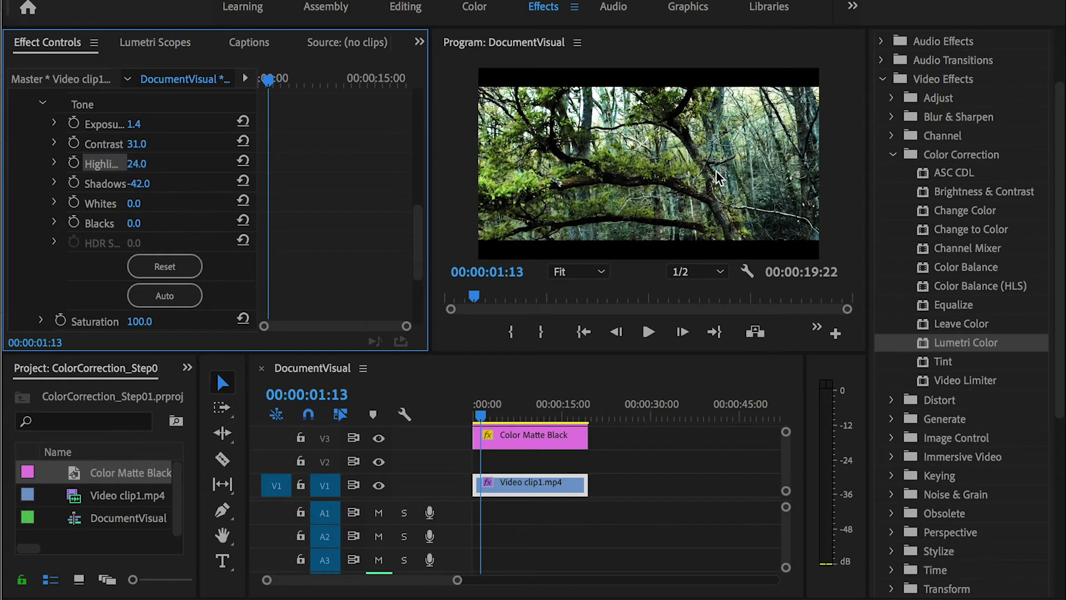
Increase Sharpen and Vibrance in the Creative adjustments of Lumetri Color
scroll(161, 190, down, 3)
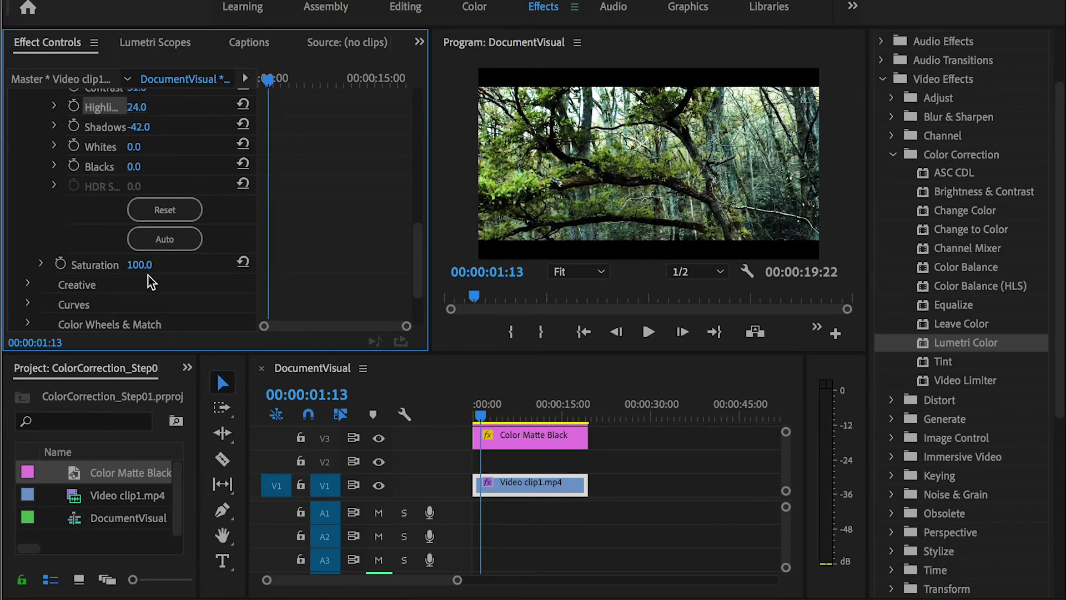
click(27, 285)
scroll(29, 283, down, 5)
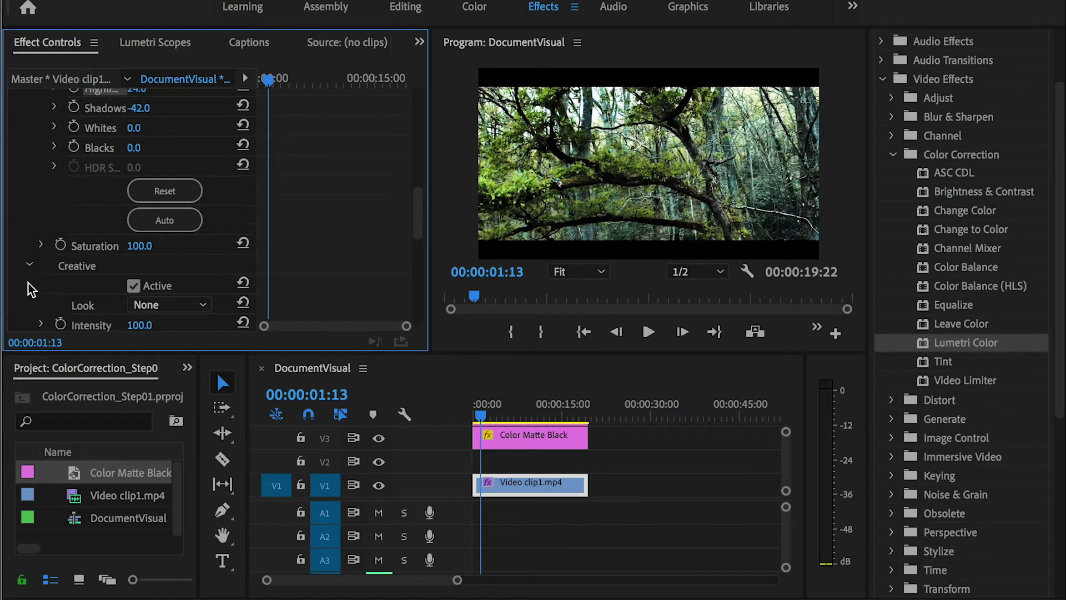
scroll(31, 288, down, 1)
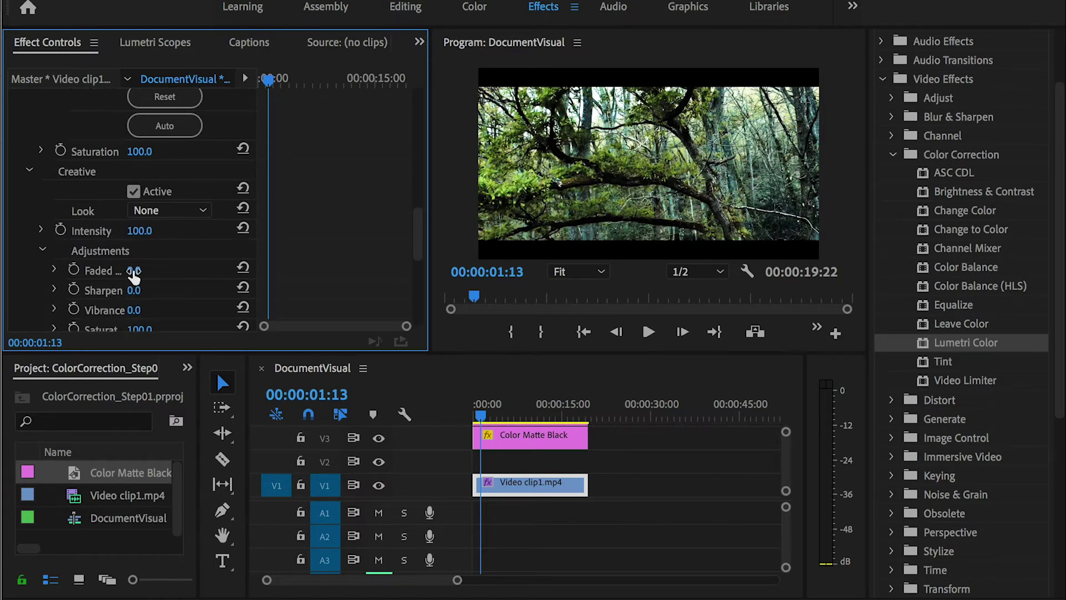
scroll(119, 255, down, 3)
scroll(100, 225, down, 3)
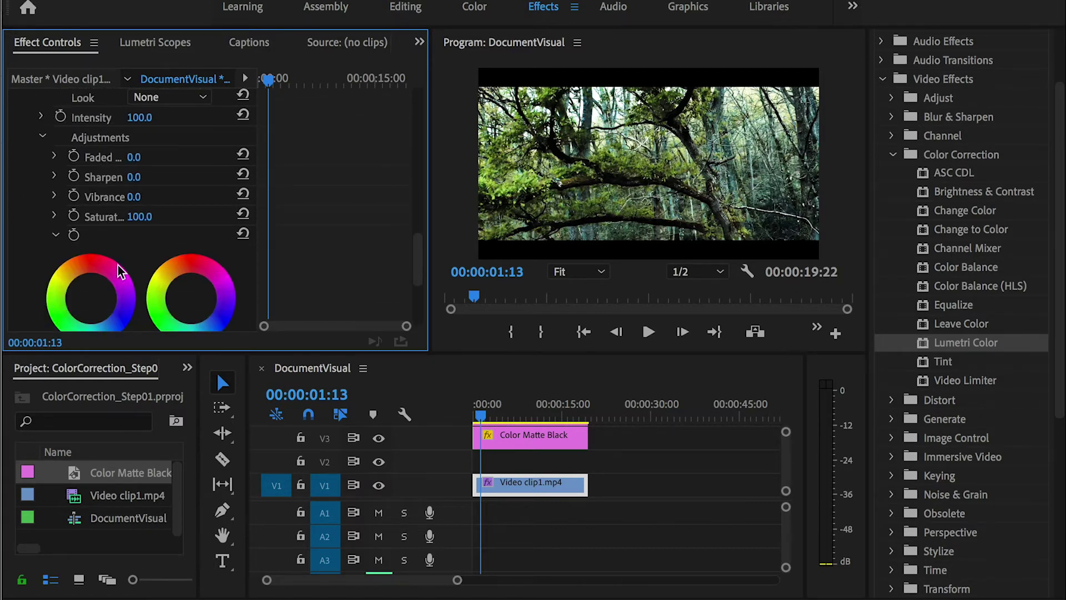
drag(133, 177, 174, 176)
drag(135, 176, 161, 176)
drag(132, 197, 156, 198)
Examine the RGB Curves and Hue Saturation Curves in the Curves section of Lumetri Color, leaving the section collapsed
scroll(135, 197, down, 5)
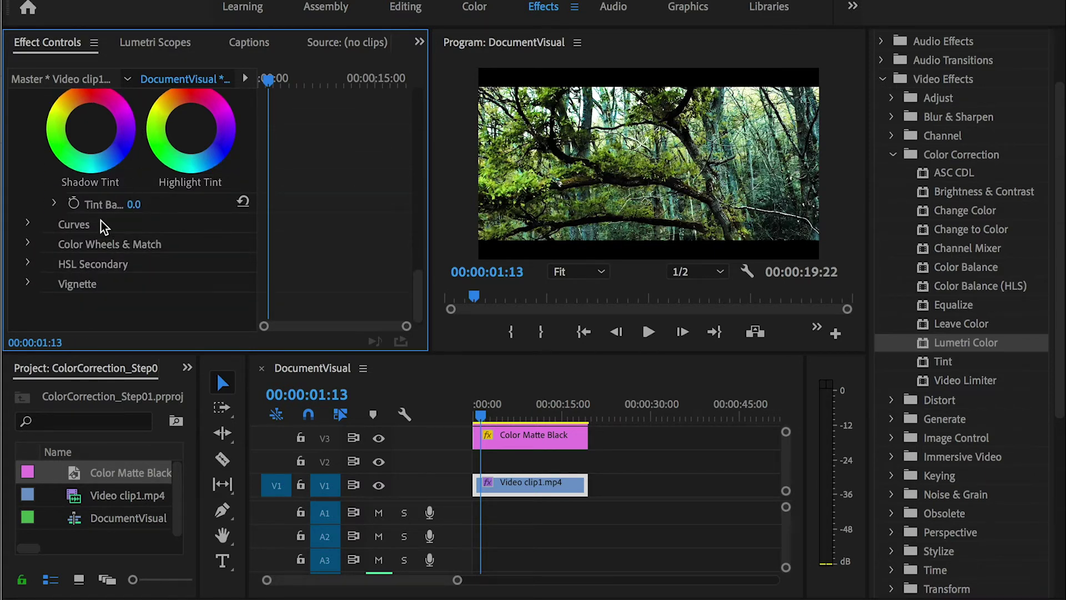
click(27, 224)
scroll(25, 219, down, 8)
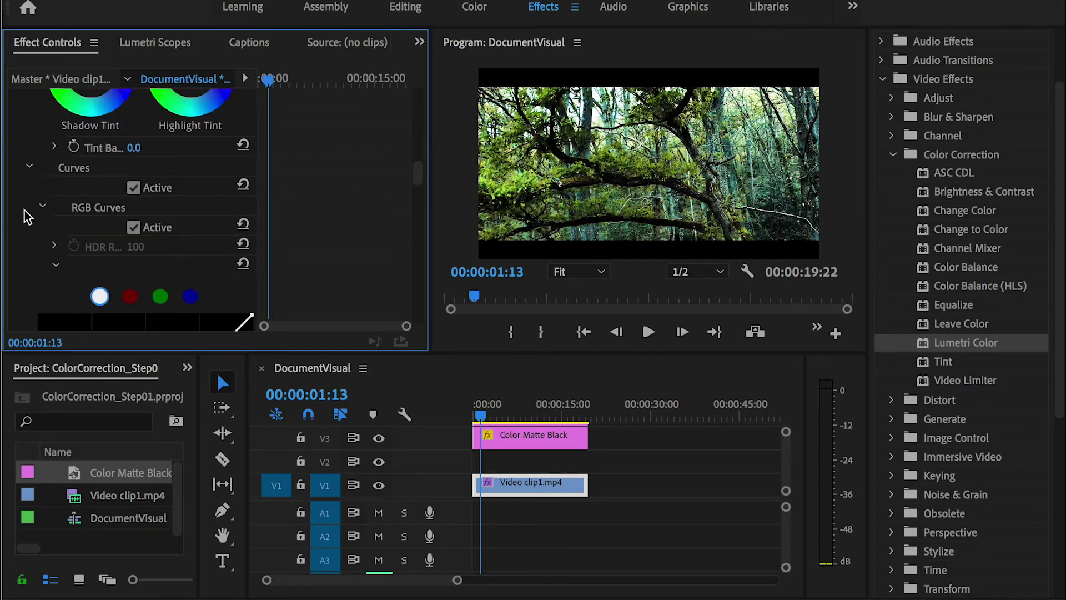
scroll(25, 211, down, 3)
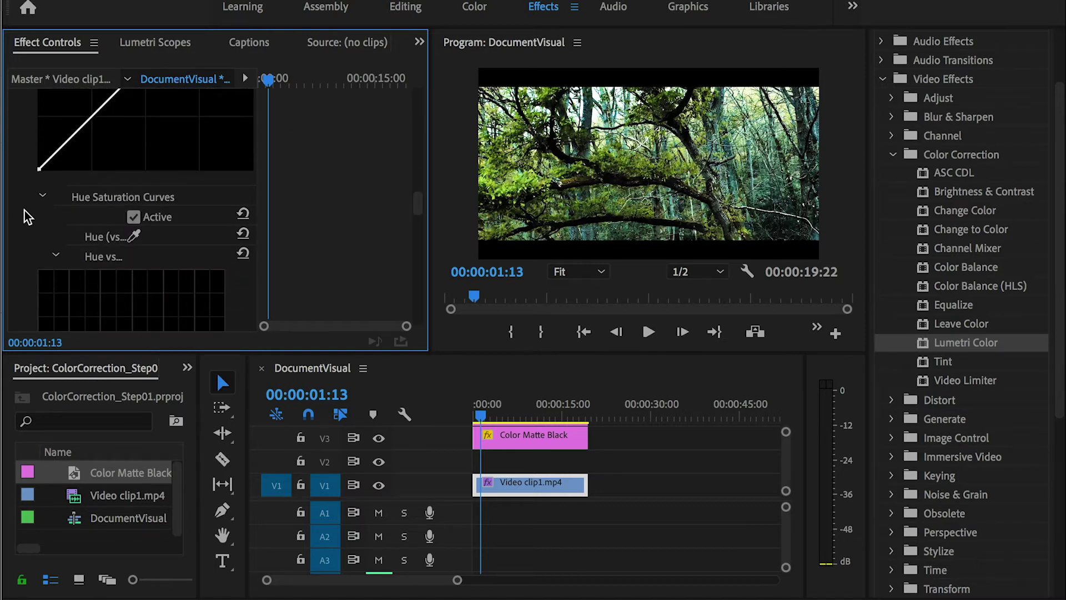
scroll(25, 211, up, 8)
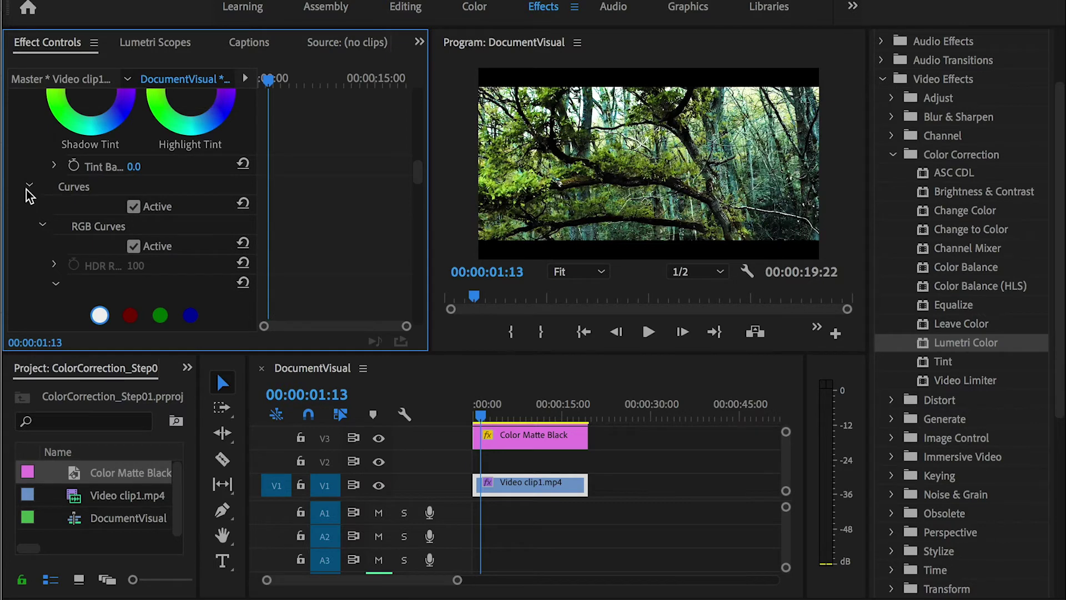
click(27, 187)
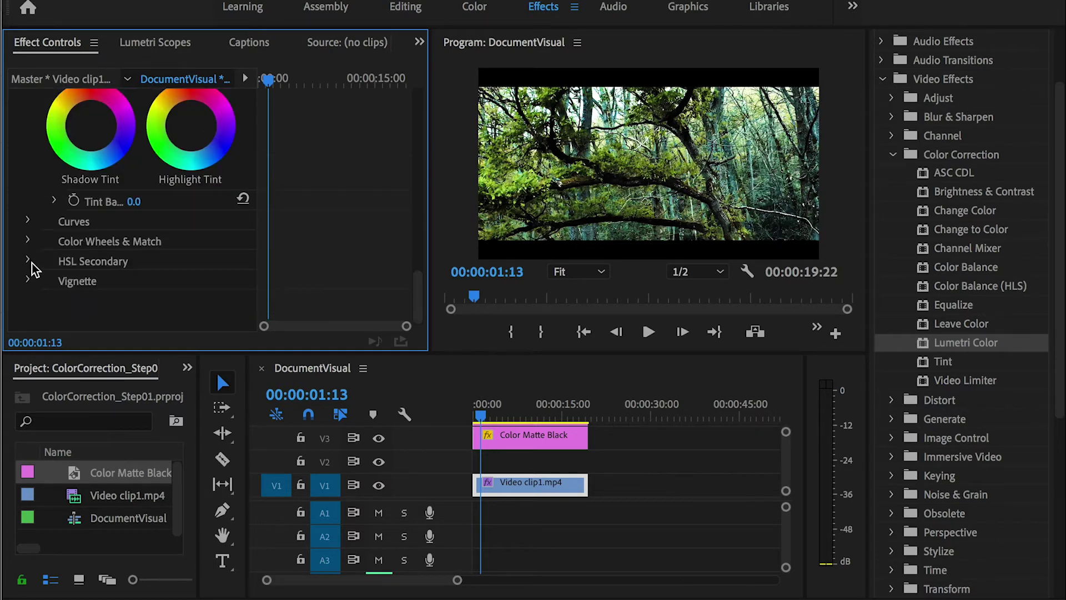
Collapse the Lumetri Color settings and disable the effect on the clip
scroll(32, 259, up, 10)
scroll(31, 228, up, 5)
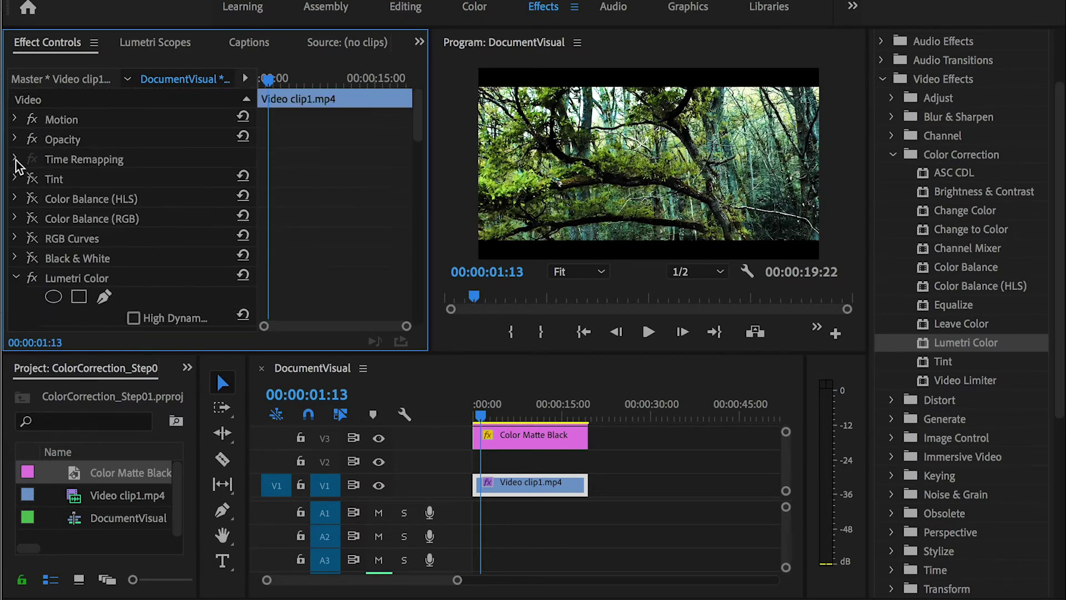
click(15, 278)
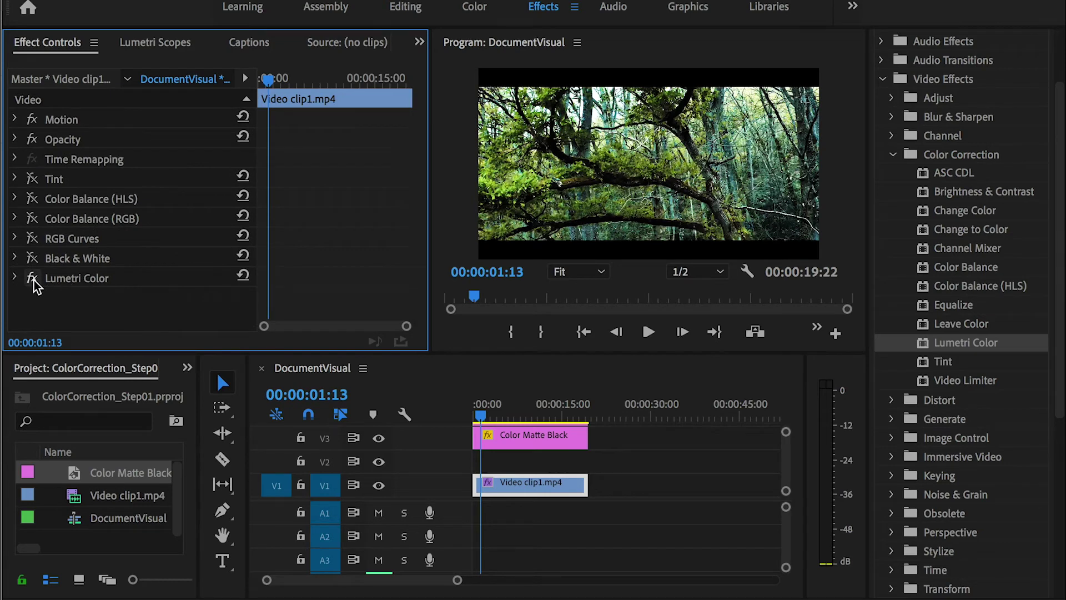
click(33, 279)
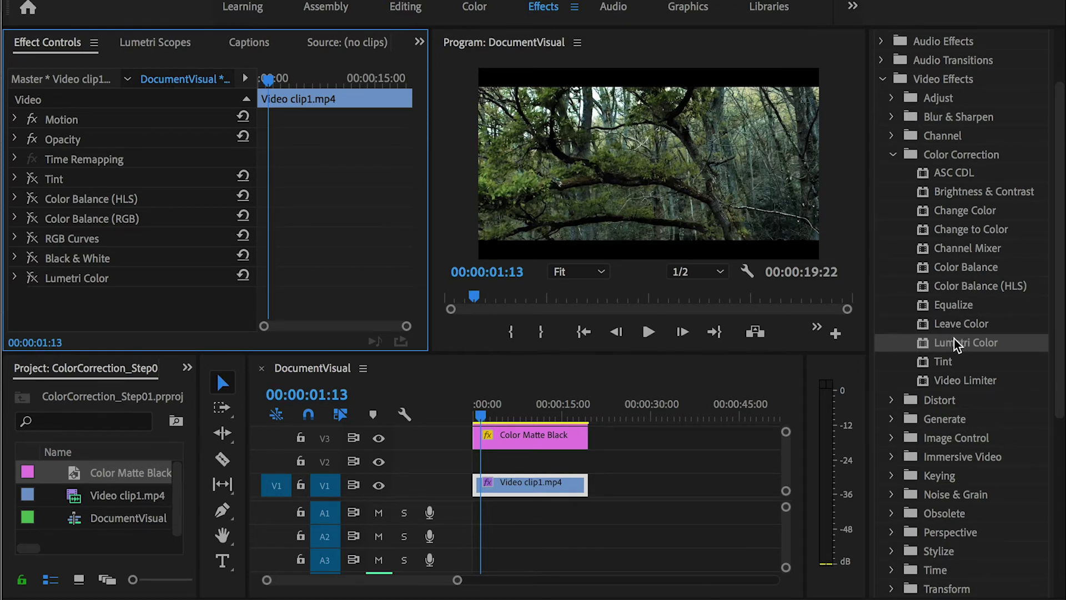
Add the Brightness & Contrast effect to Video clip1.mp4 with Brightness 22 and Contrast 23
drag(978, 192, 194, 318)
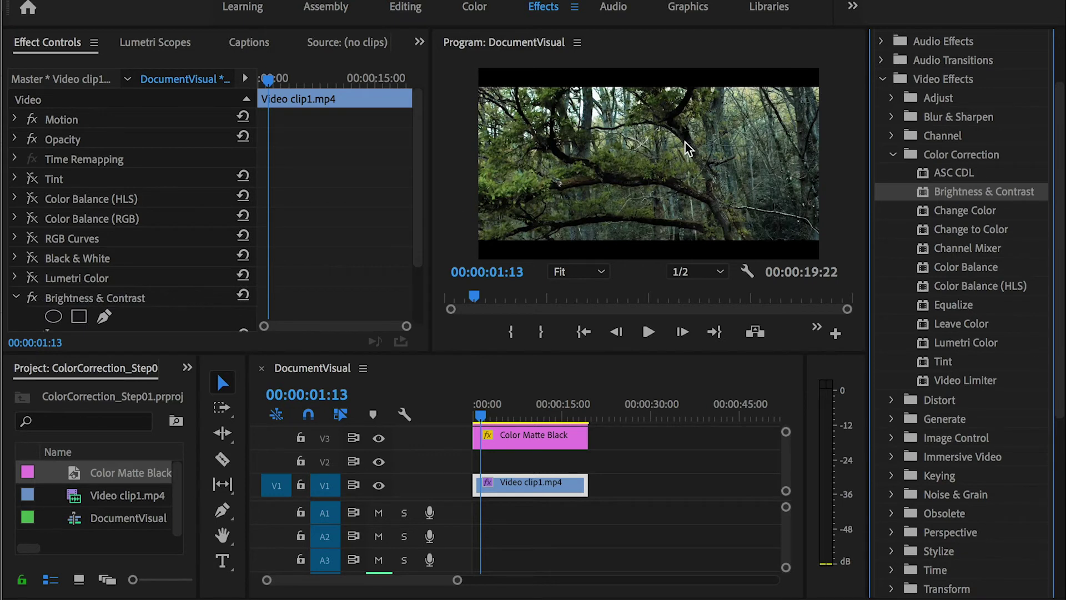
scroll(193, 288, down, 4)
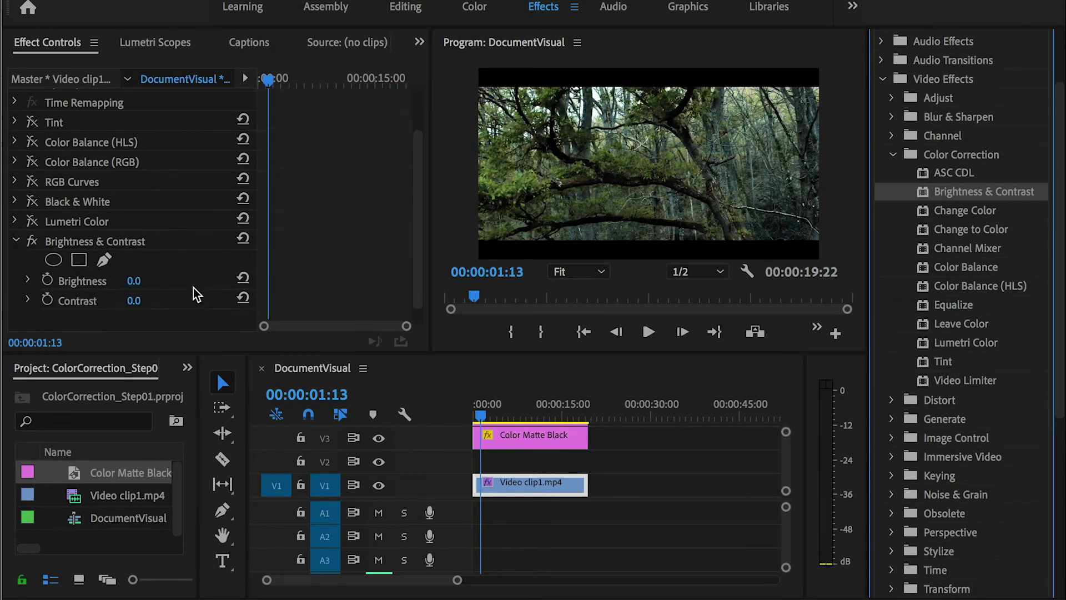
drag(130, 263, 143, 263)
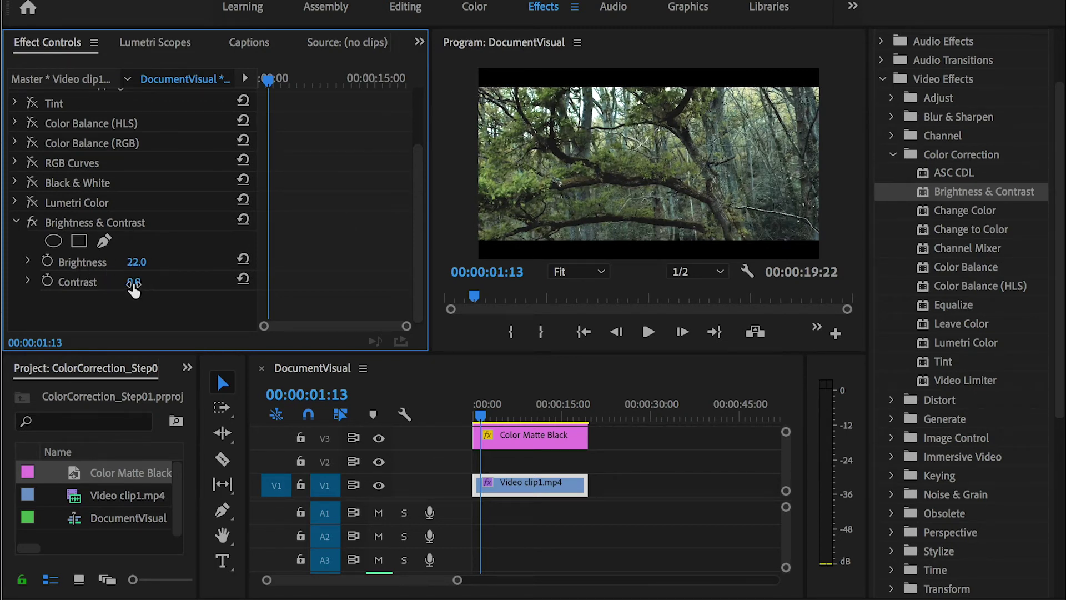
drag(134, 283, 148, 283)
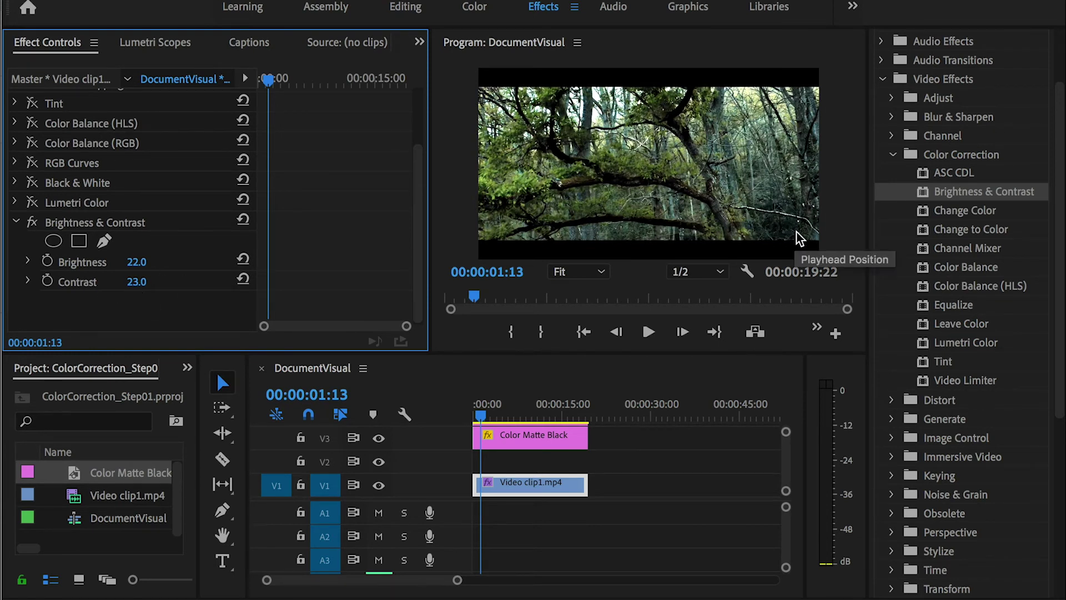
Add the Levels effect from the Adjust group to the clip, and disable and collapse Brightness & Contrast
click(891, 156)
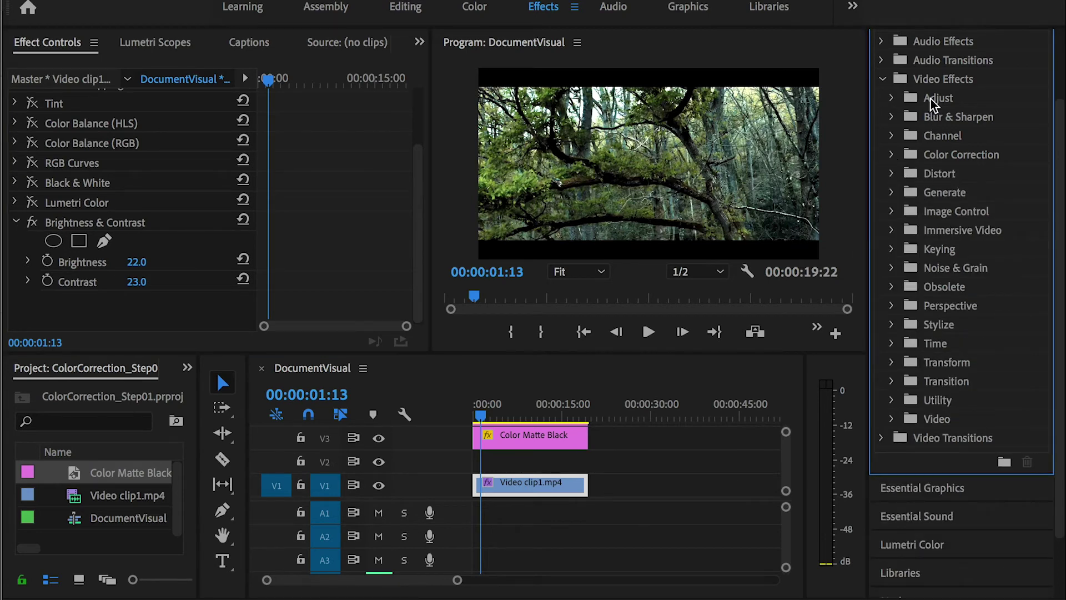
click(891, 98)
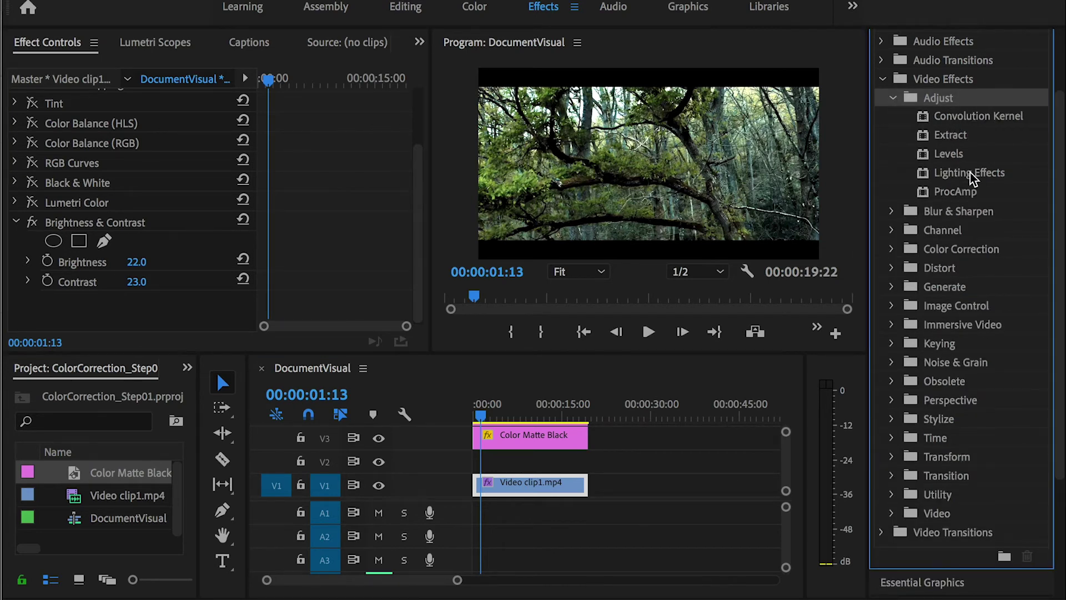
drag(949, 159, 133, 318)
click(31, 222)
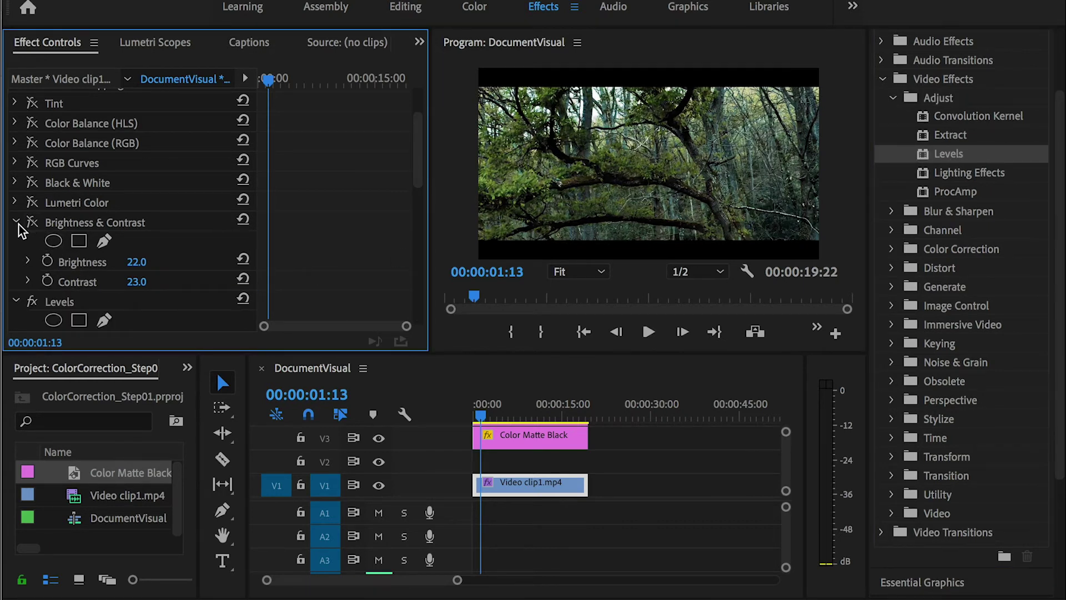
click(16, 223)
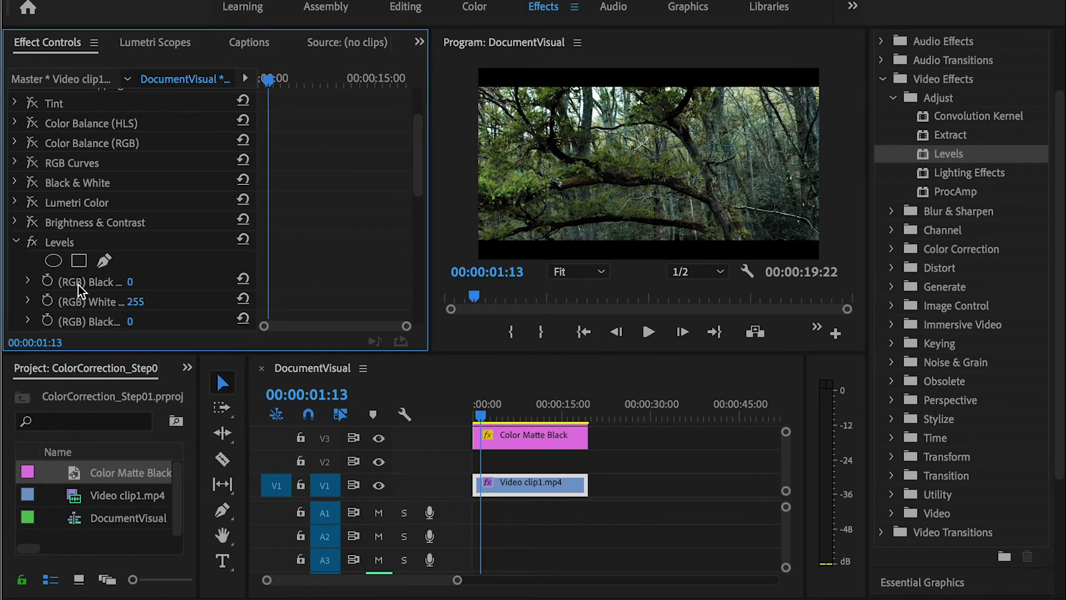
Widen the effect settings area to show full parameter names and set the Levels (R) White Output Level to 187
scroll(77, 287, down, 3)
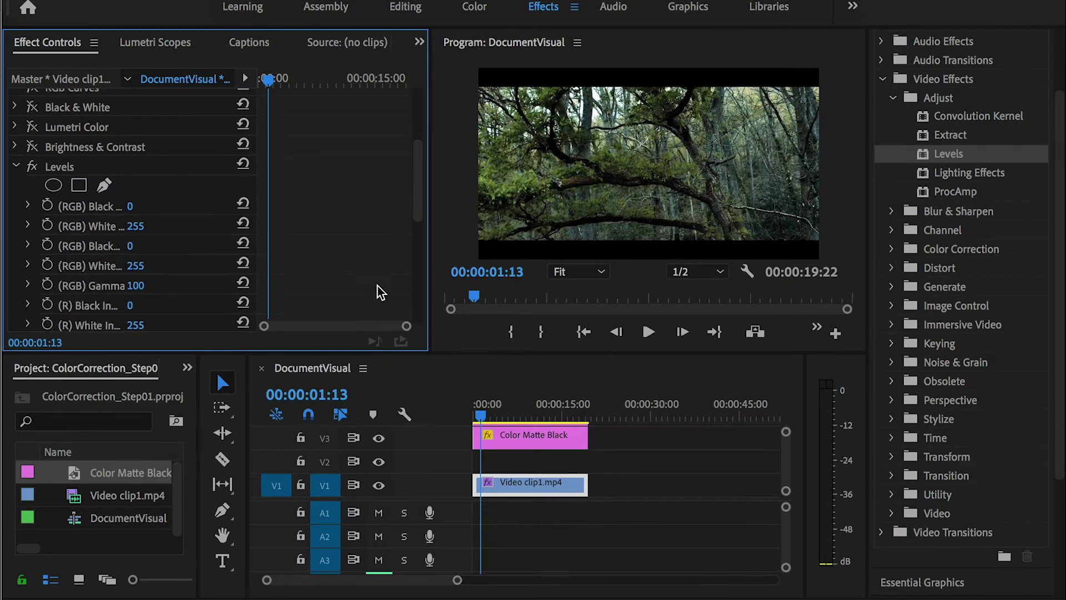
drag(434, 308, 597, 295)
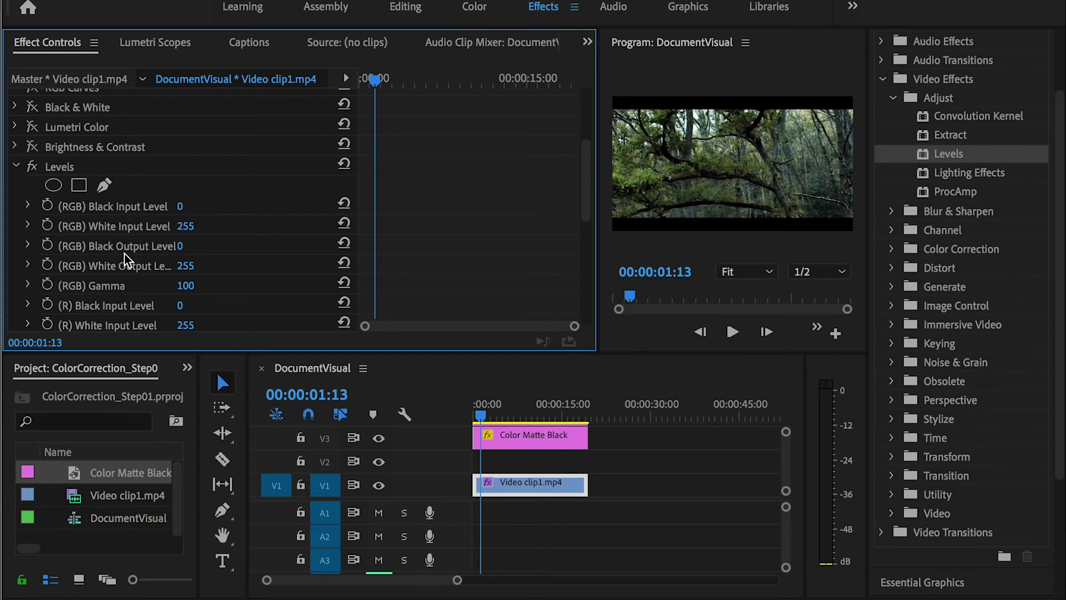
scroll(116, 269, down, 3)
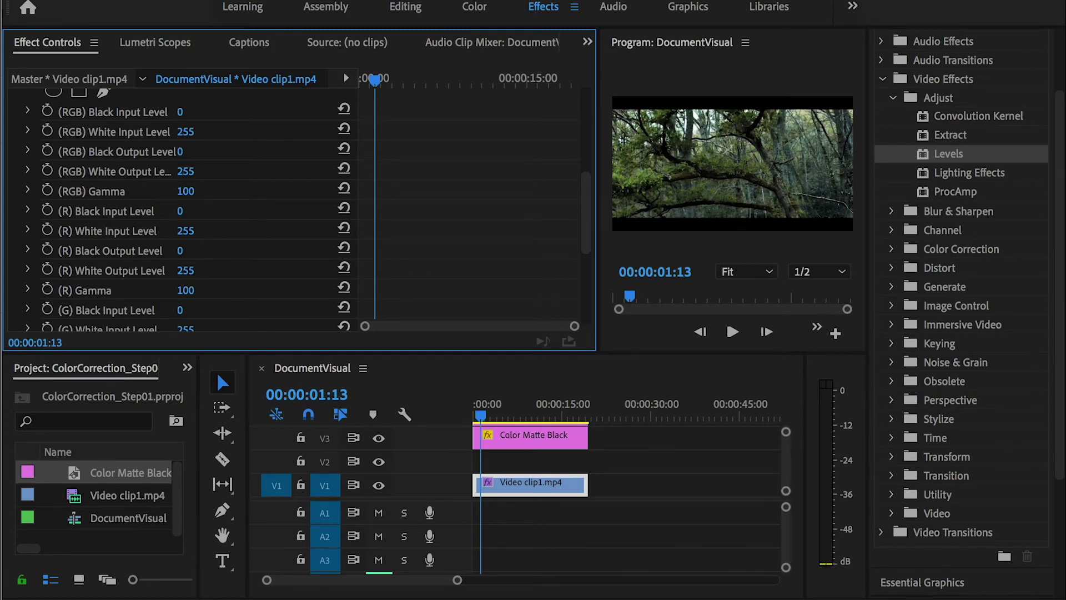
drag(186, 271, 155, 270)
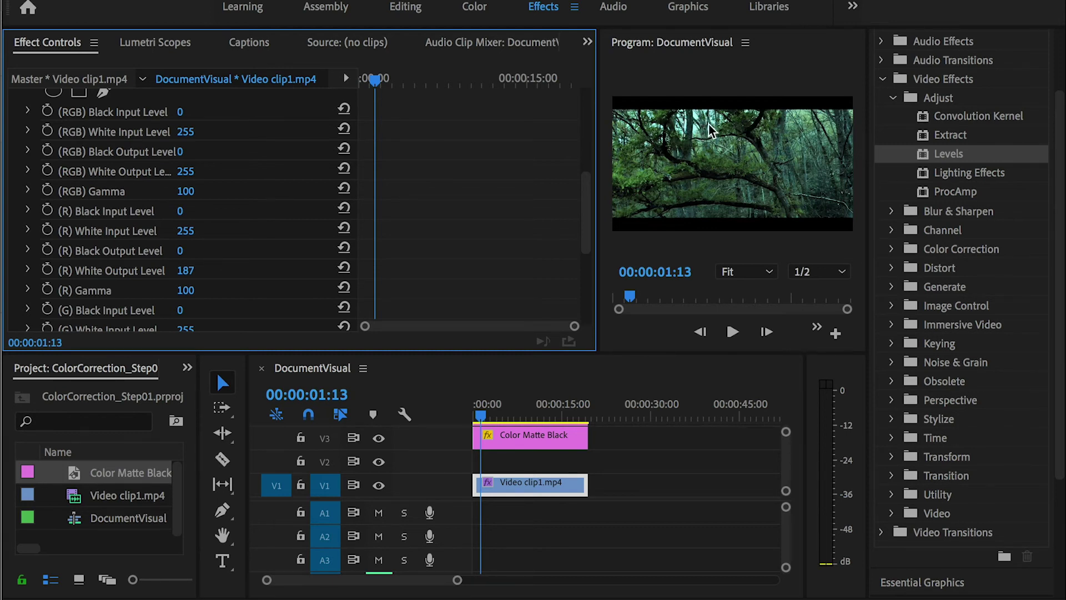
Review the green and blue channel parameters of Levels, and collapse and disable the effect
scroll(280, 255, down, 1)
scroll(255, 267, down, 3)
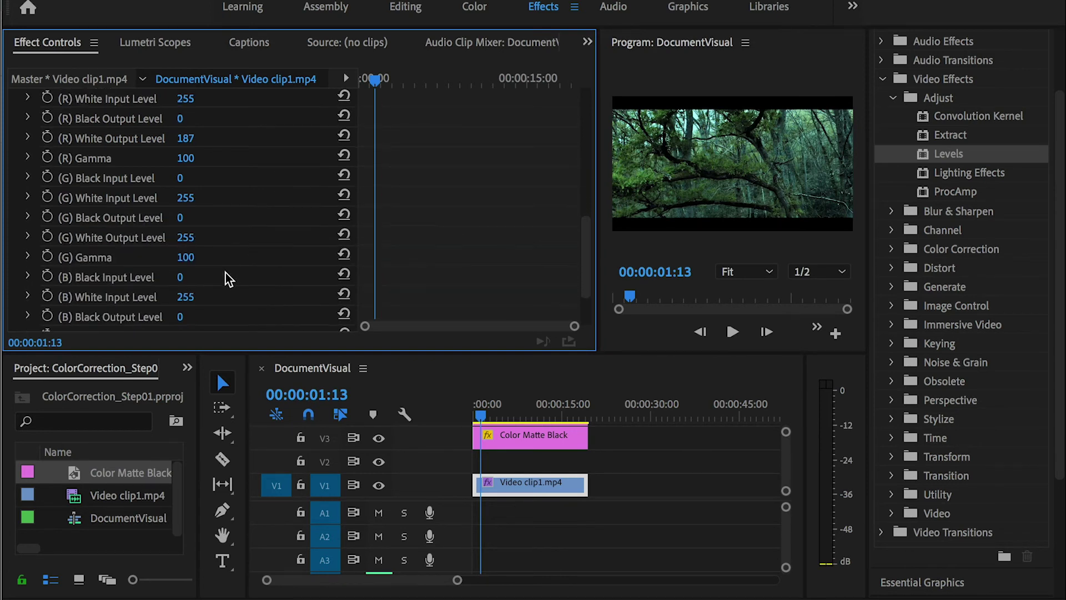
scroll(145, 275, up, 3)
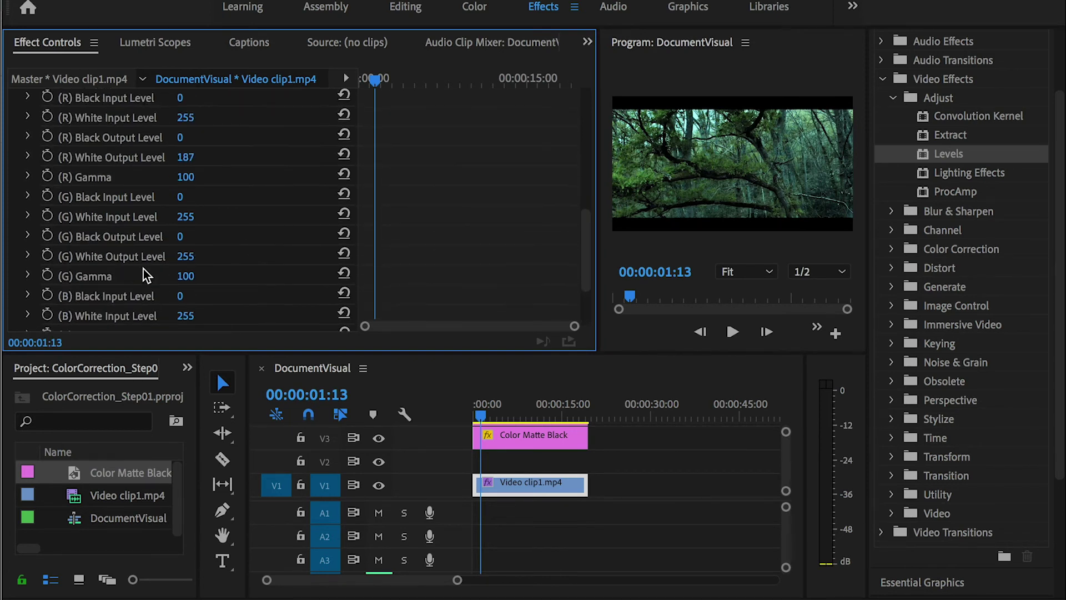
scroll(150, 237, up, 3)
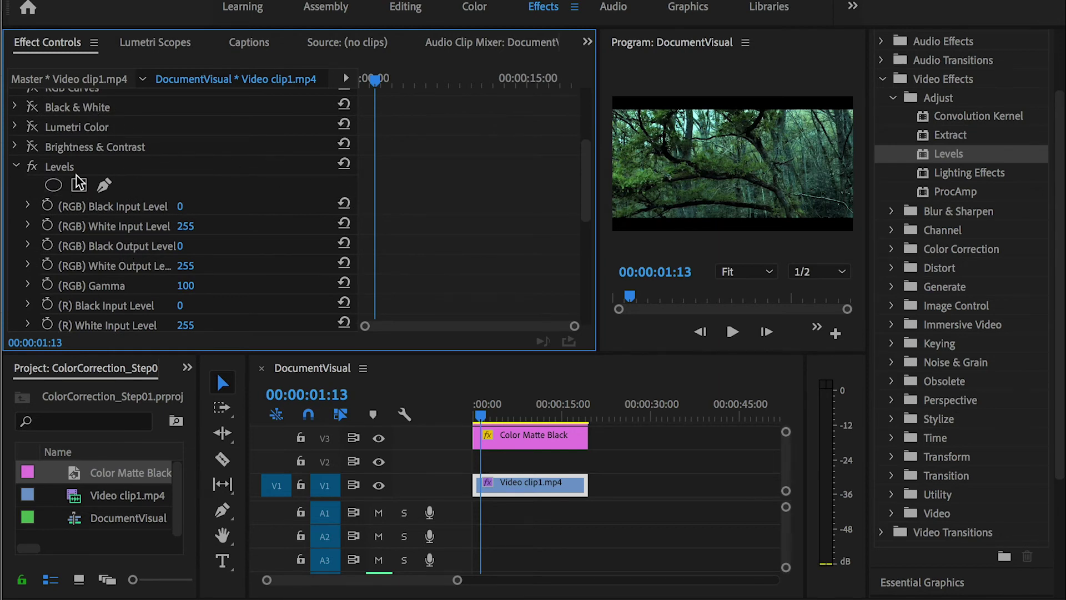
click(17, 166)
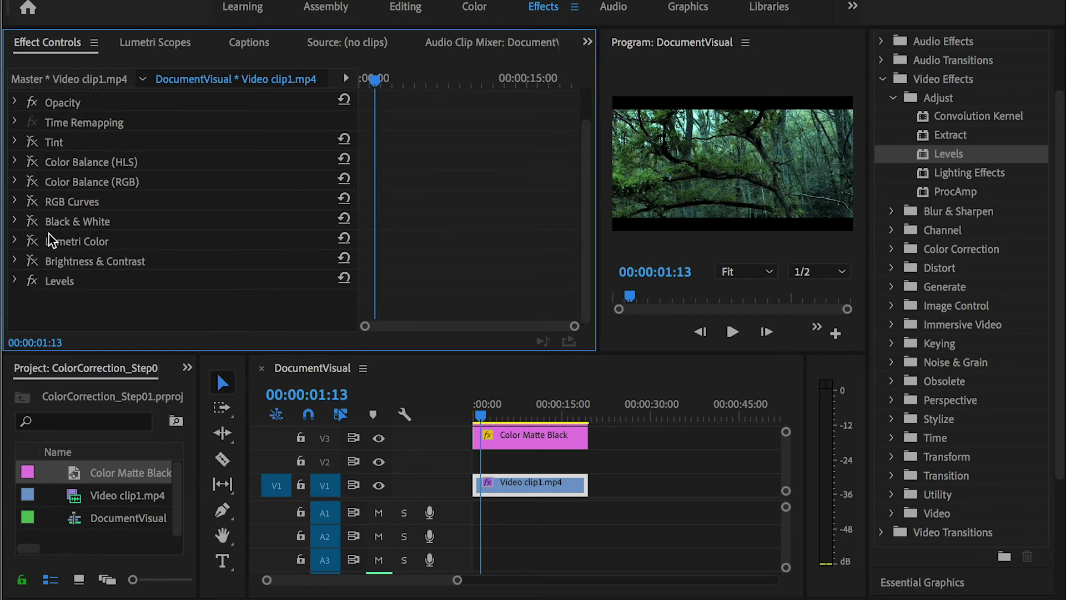
click(33, 282)
Add the Lighting Effects effect from the Adjust group to Video clip1.mp4
click(967, 175)
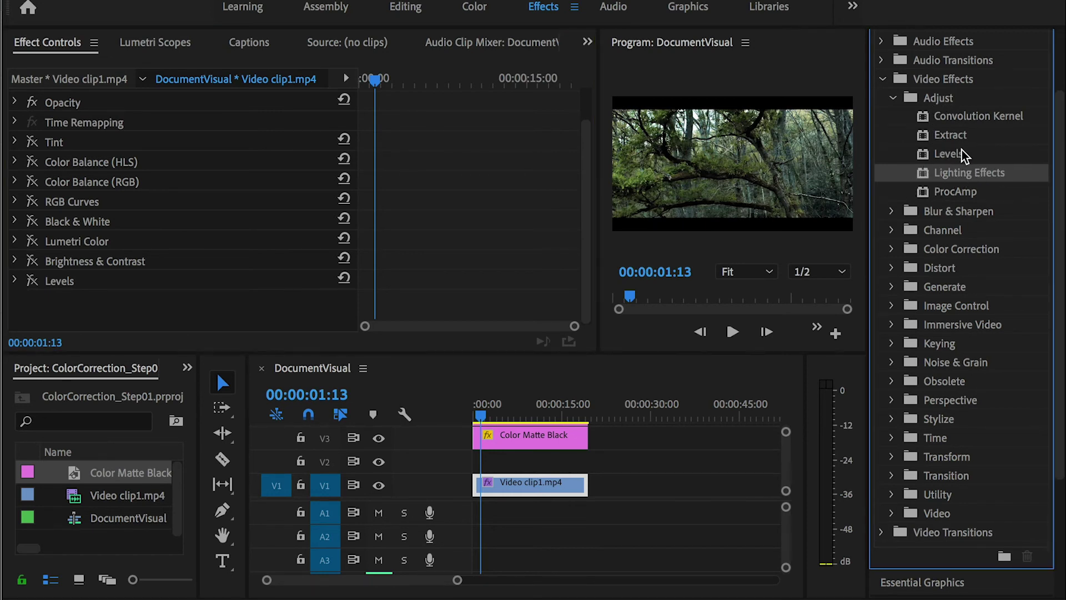
drag(970, 174, 182, 307)
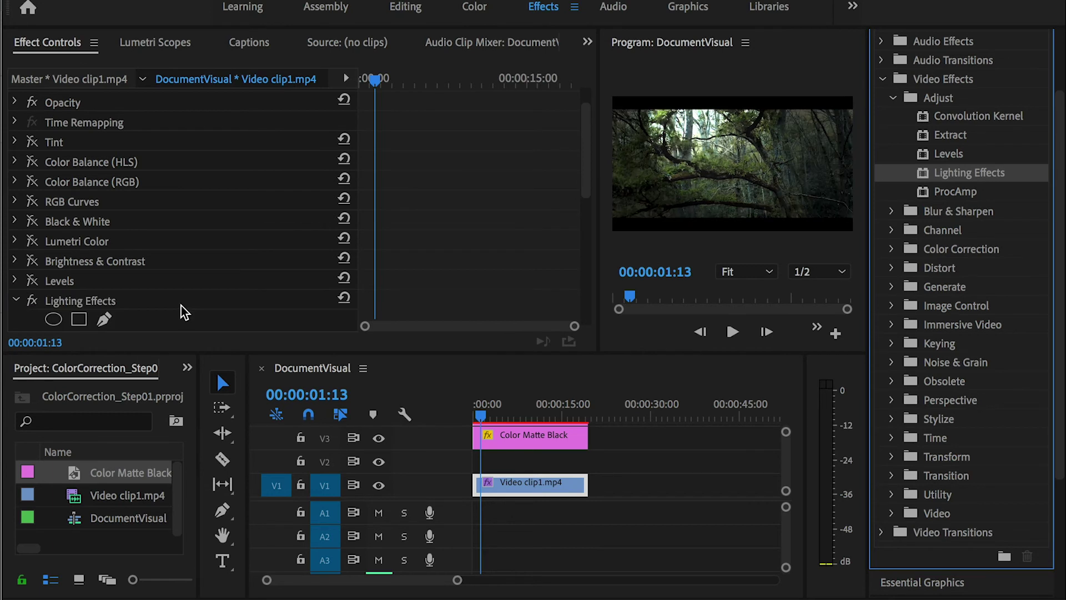
For Light 1 of Lighting Effects, set the Center to 965.0, 433.0 and the Light Type to Omni
scroll(135, 300, down, 5)
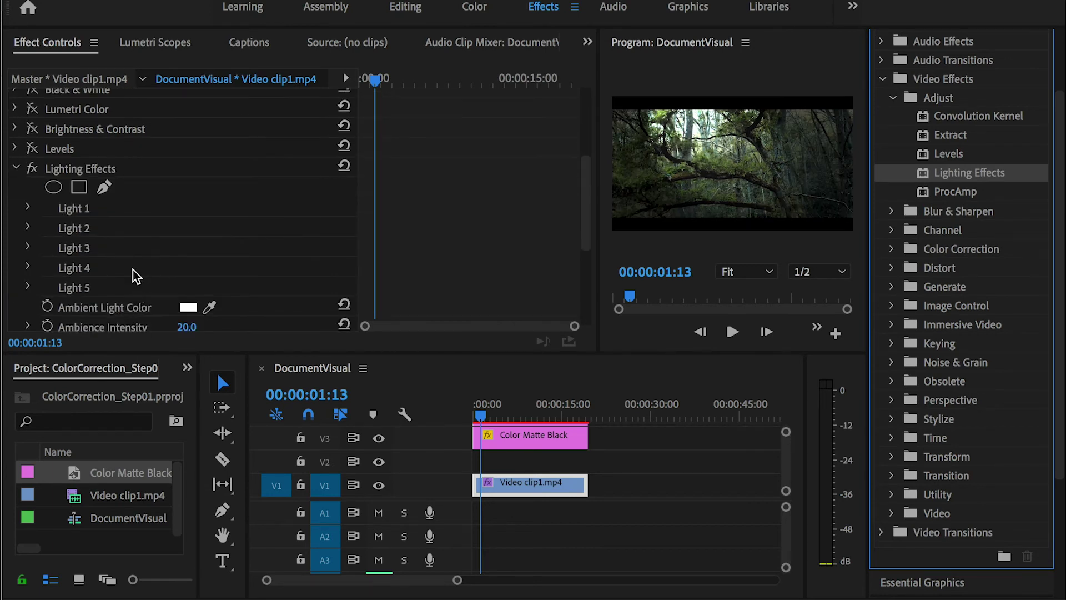
click(27, 208)
click(27, 208)
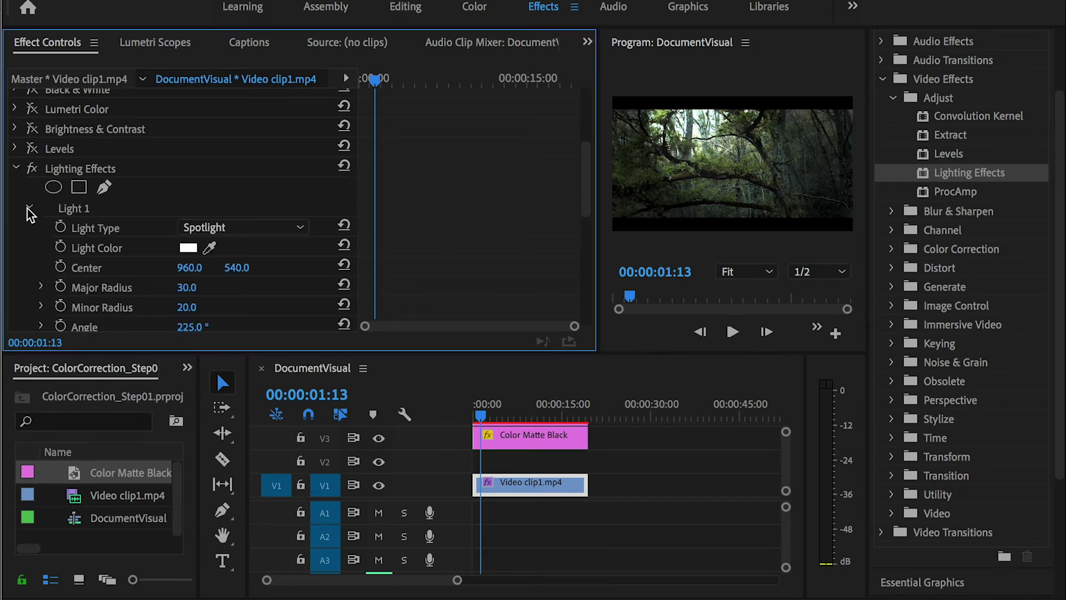
click(28, 209)
scroll(28, 209, down, 5)
scroll(29, 211, up, 4)
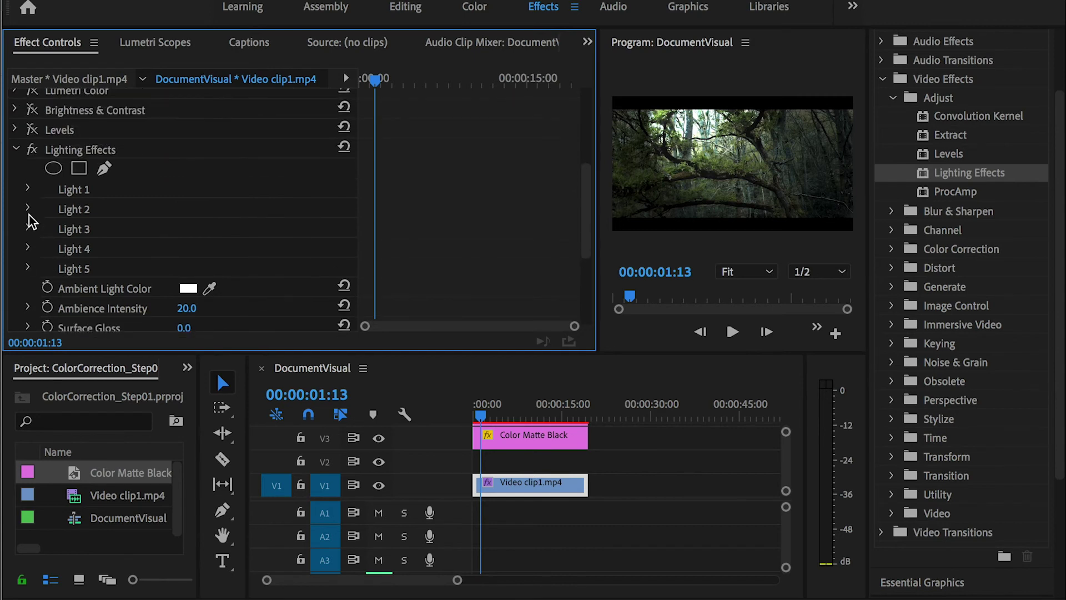
click(29, 190)
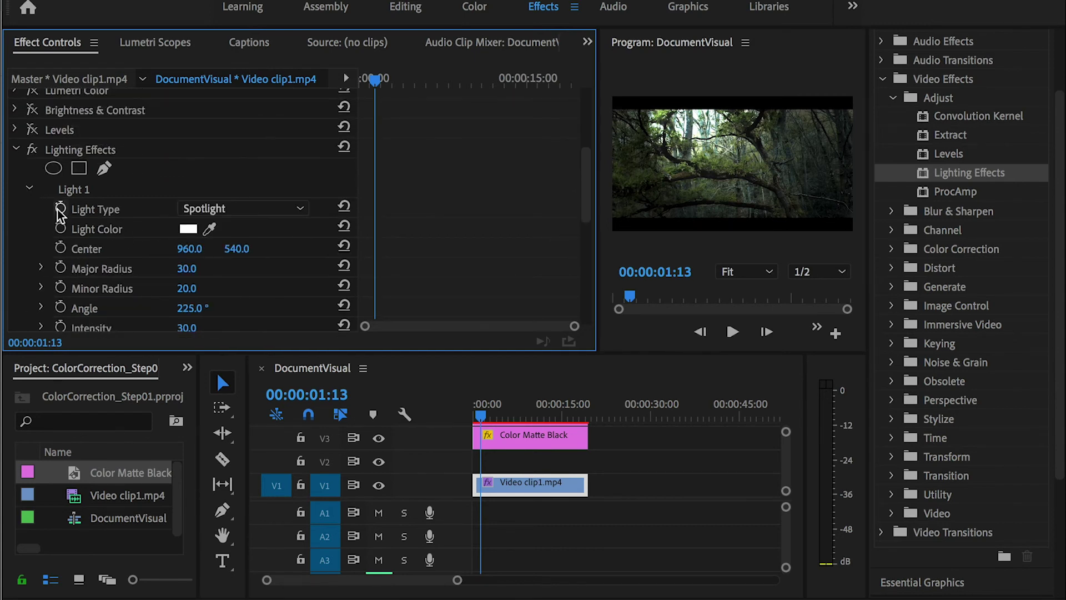
drag(192, 253, 143, 253)
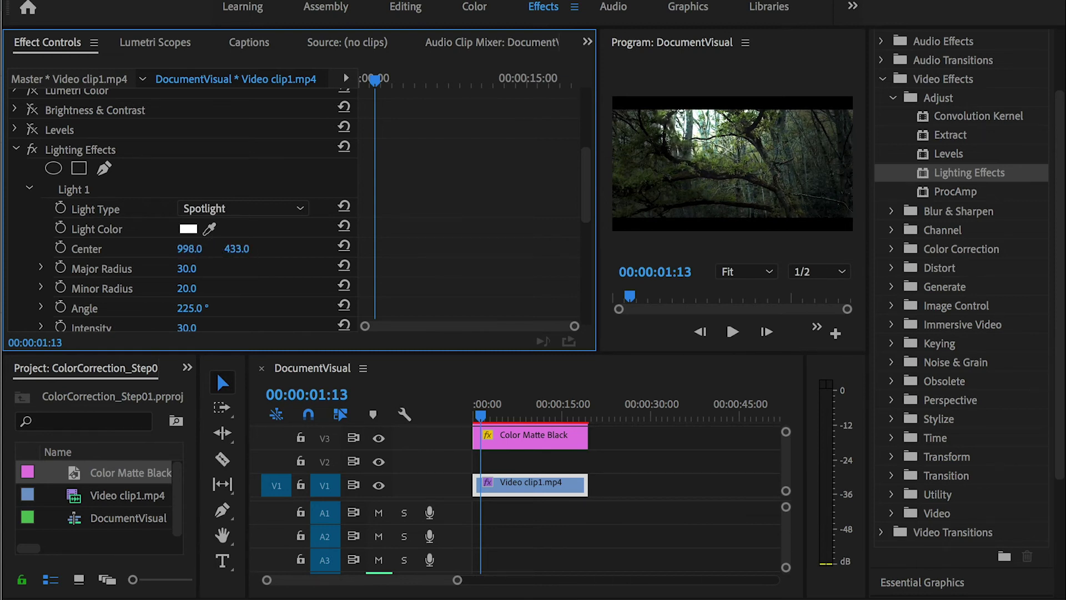
click(213, 209)
click(226, 270)
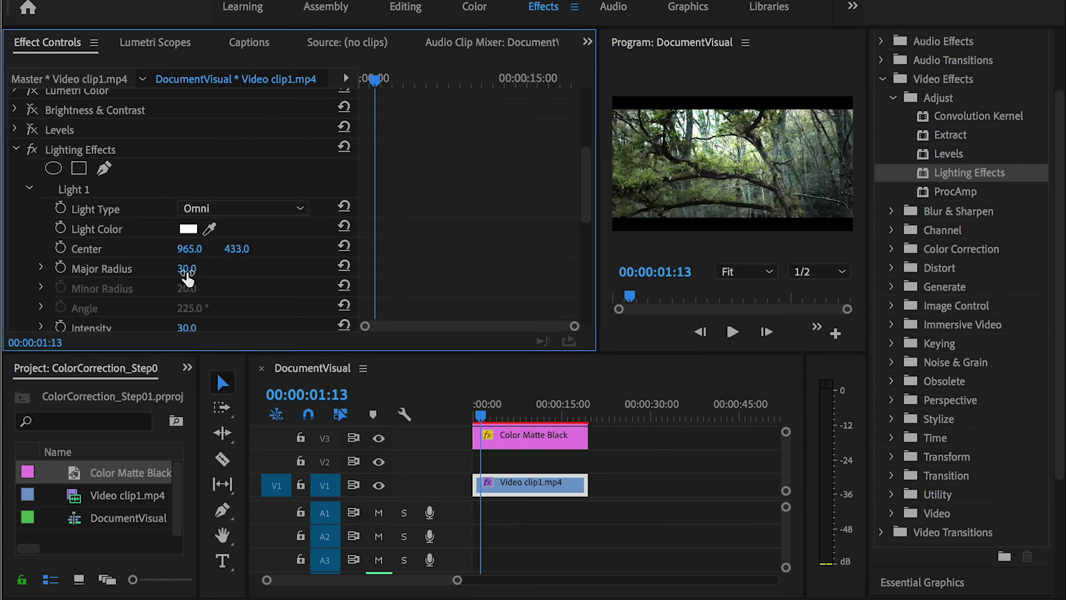
Lower Light 1's Intensity to 10.0 and set its Light Color to the muted blue 485E79
scroll(239, 280, down, 3)
drag(210, 269, 186, 276)
drag(187, 272, 200, 272)
click(188, 172)
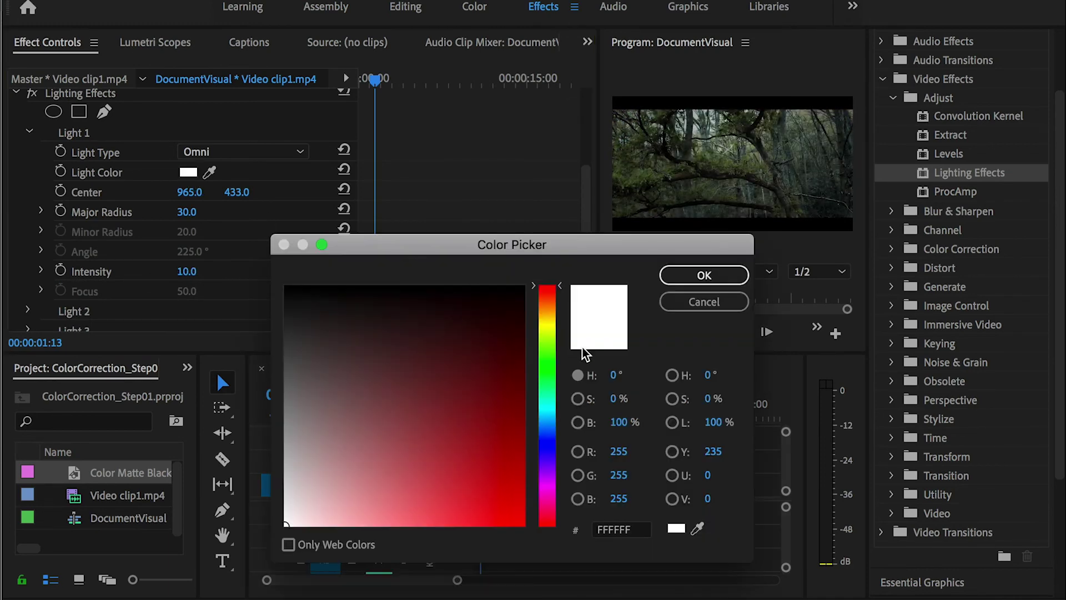
drag(548, 426, 547, 427)
mouse_move(384, 369)
mouse_down()
mouse_move(374, 365)
mouse_move(385, 348)
mouse_move(382, 400)
mouse_up()
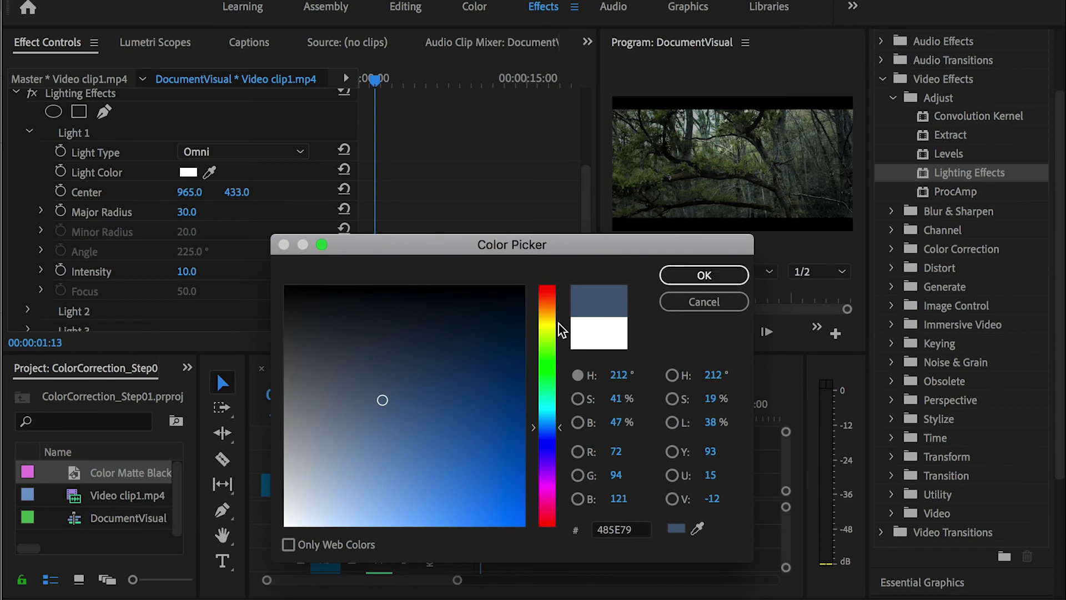
click(705, 275)
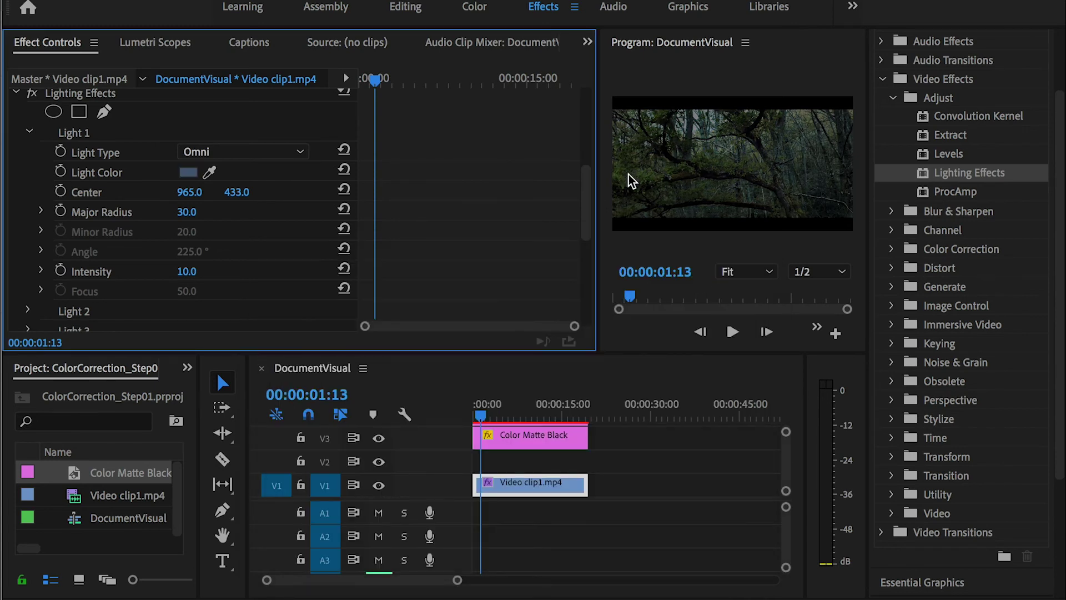
Raise Light 1's Intensity to 37.0 and toggle Lighting Effects off and on to compare the picture
drag(191, 272, 206, 272)
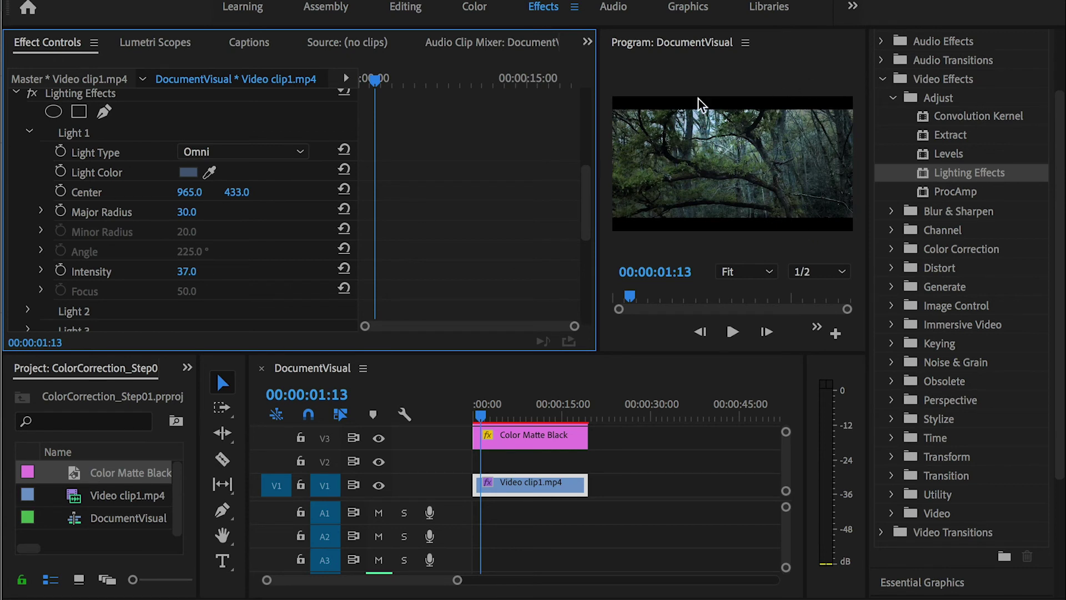
scroll(61, 148, up, 1)
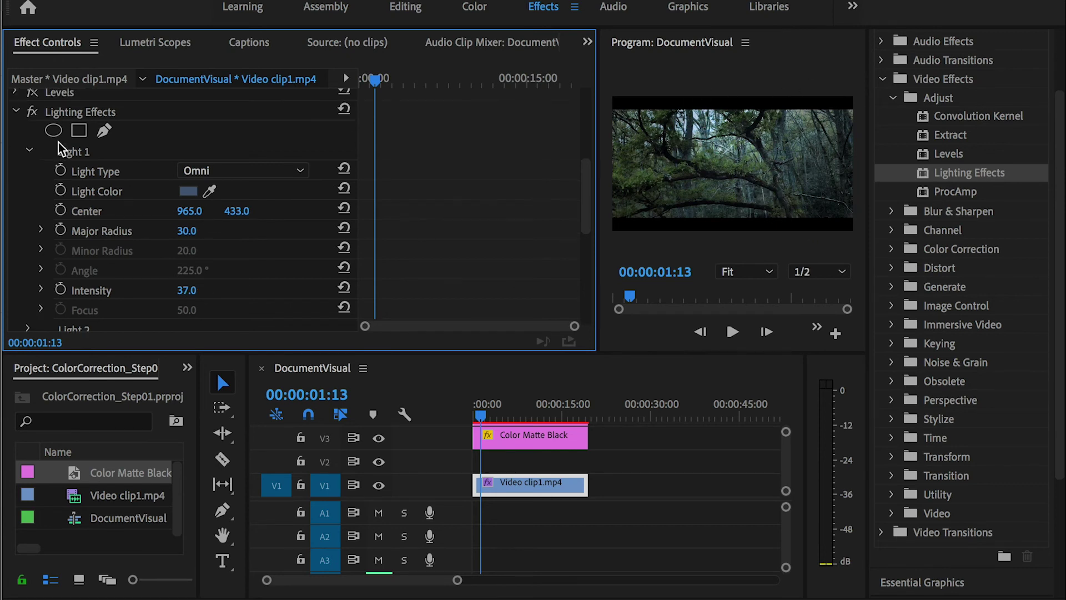
click(32, 112)
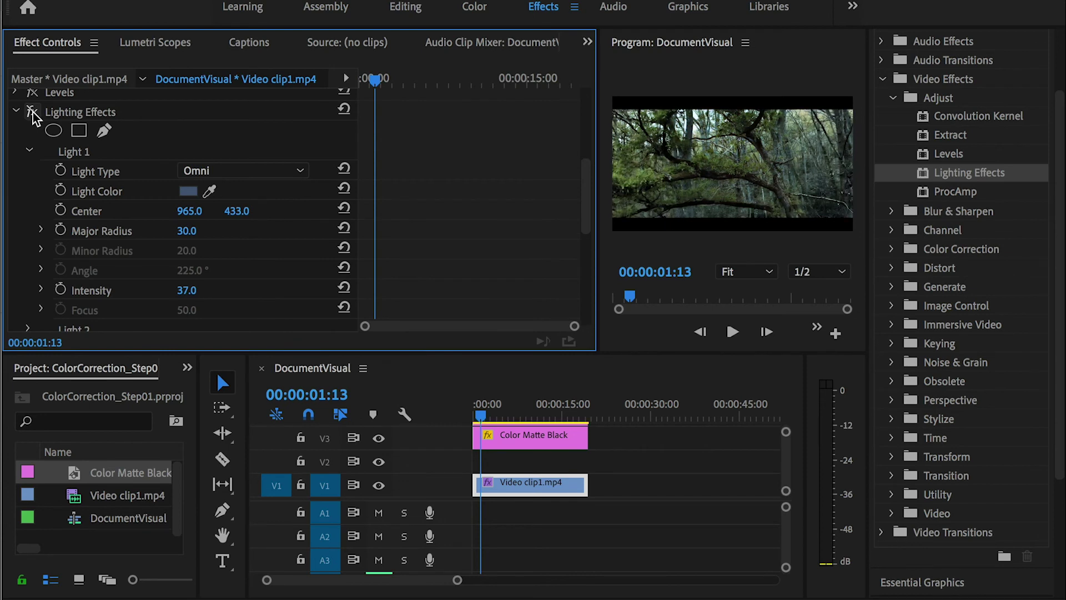
click(33, 112)
click(32, 112)
click(32, 112)
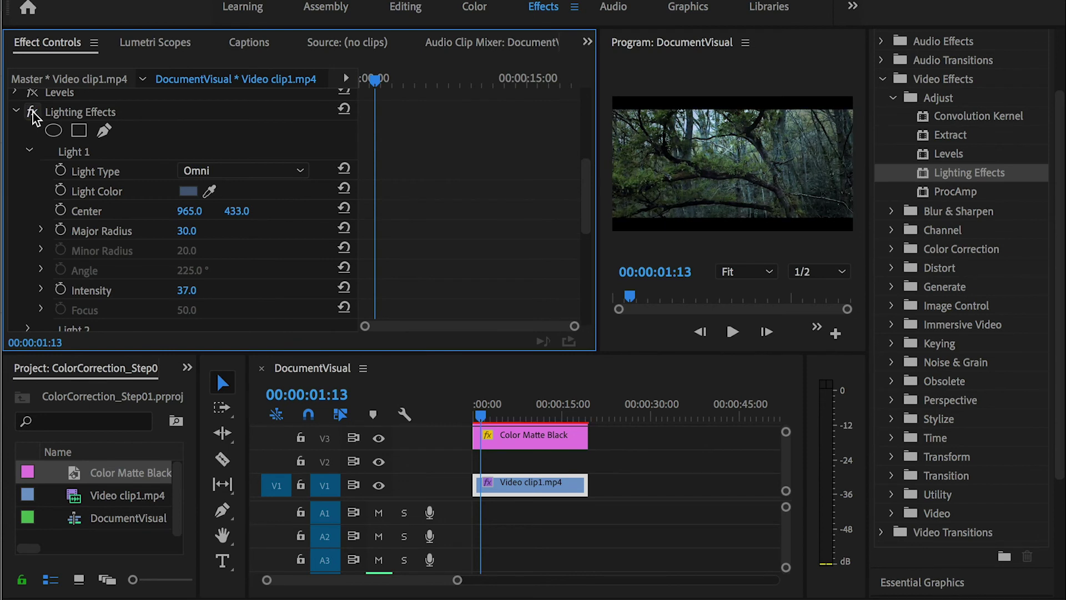
click(32, 112)
click(32, 112)
Look over the remaining Lighting Effects parameters, and collapse and disable the effect
scroll(81, 225, down, 5)
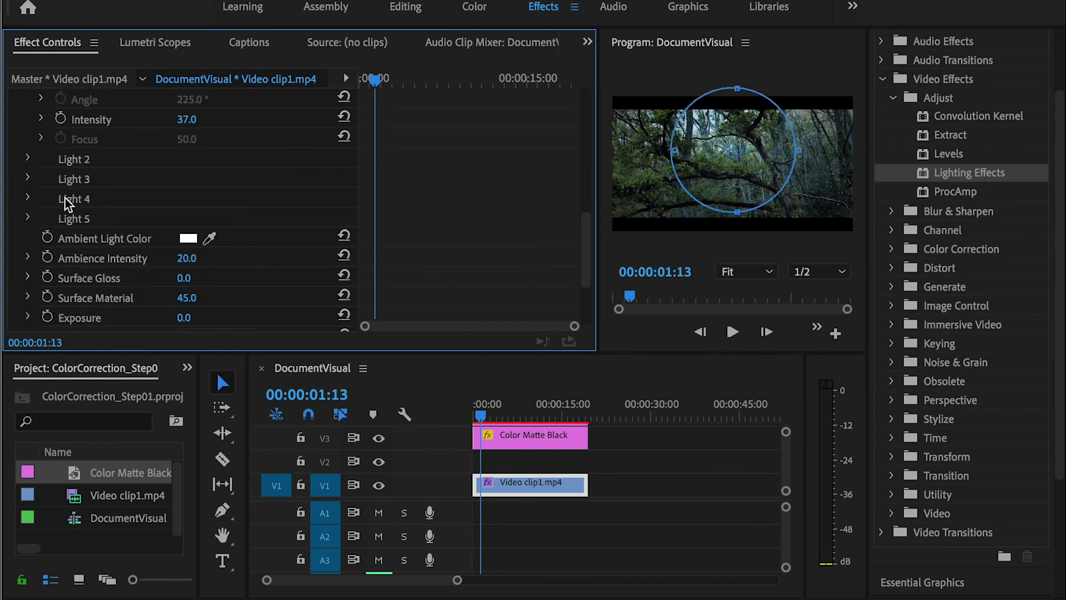
scroll(67, 201, up, 5)
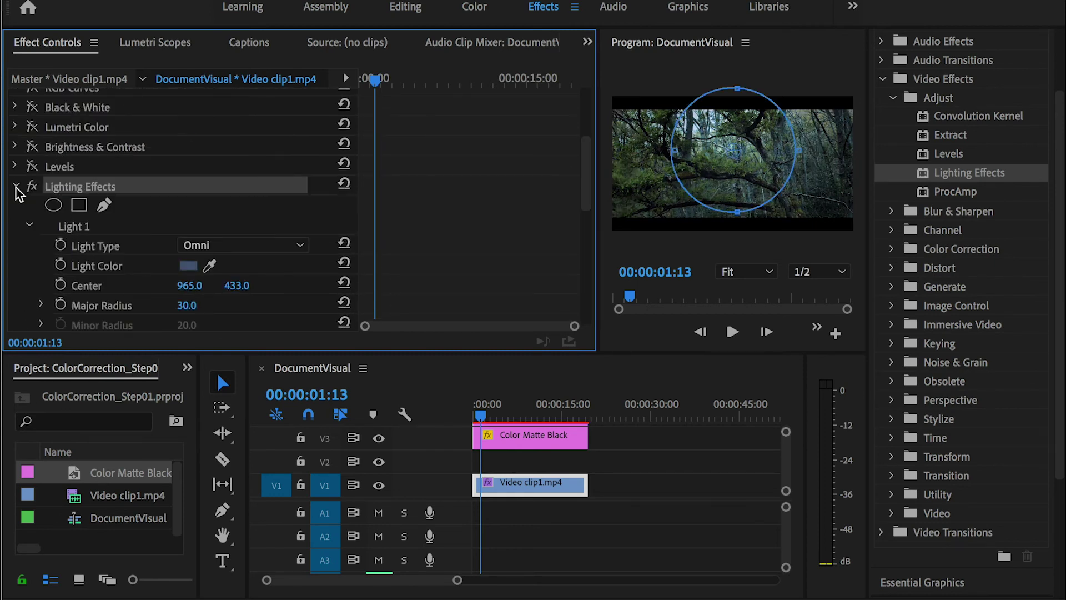
click(15, 187)
click(33, 279)
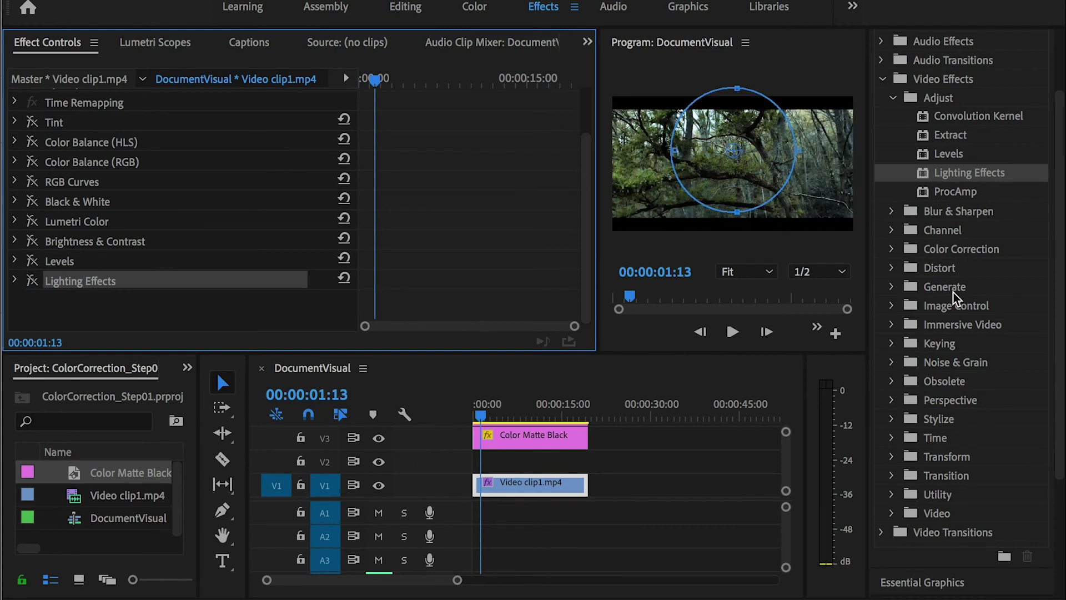
Add the Lens Flare effect from the Generate group to Video clip1.mp4
scroll(954, 297, down, 3)
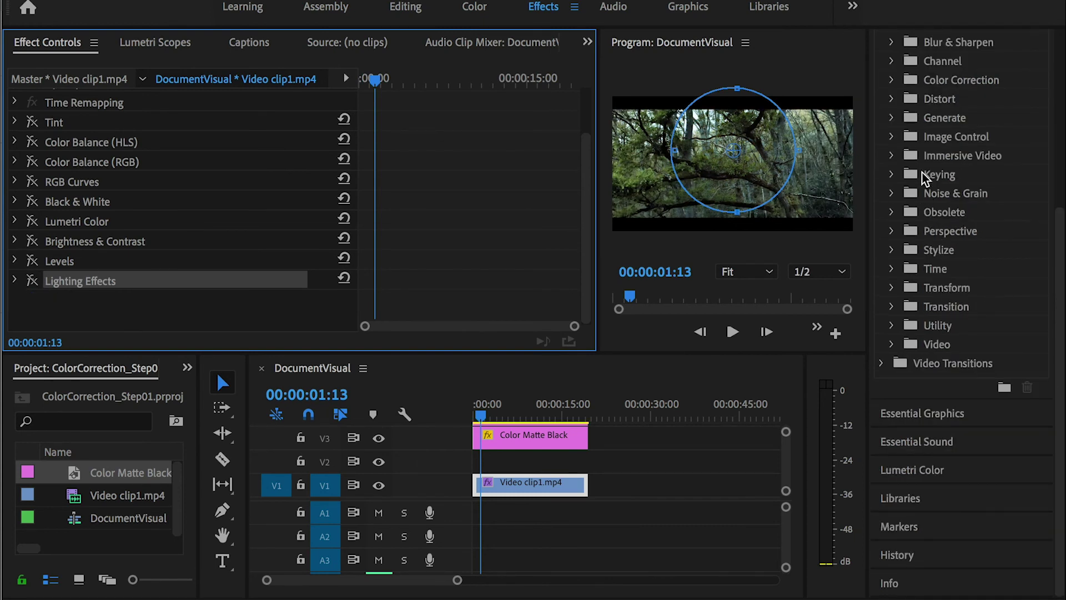
click(892, 120)
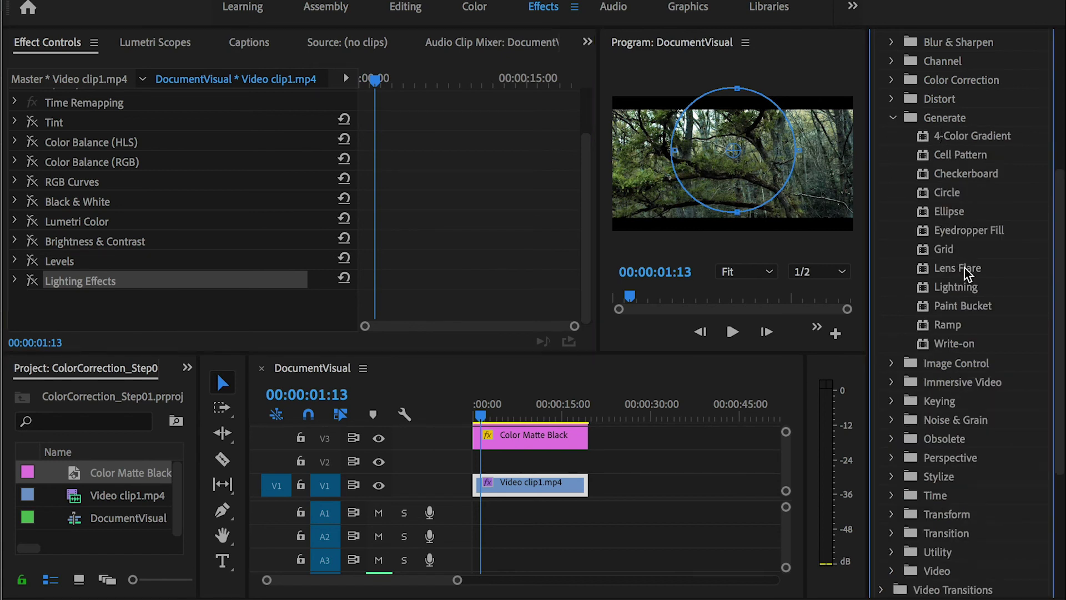
drag(965, 271, 213, 321)
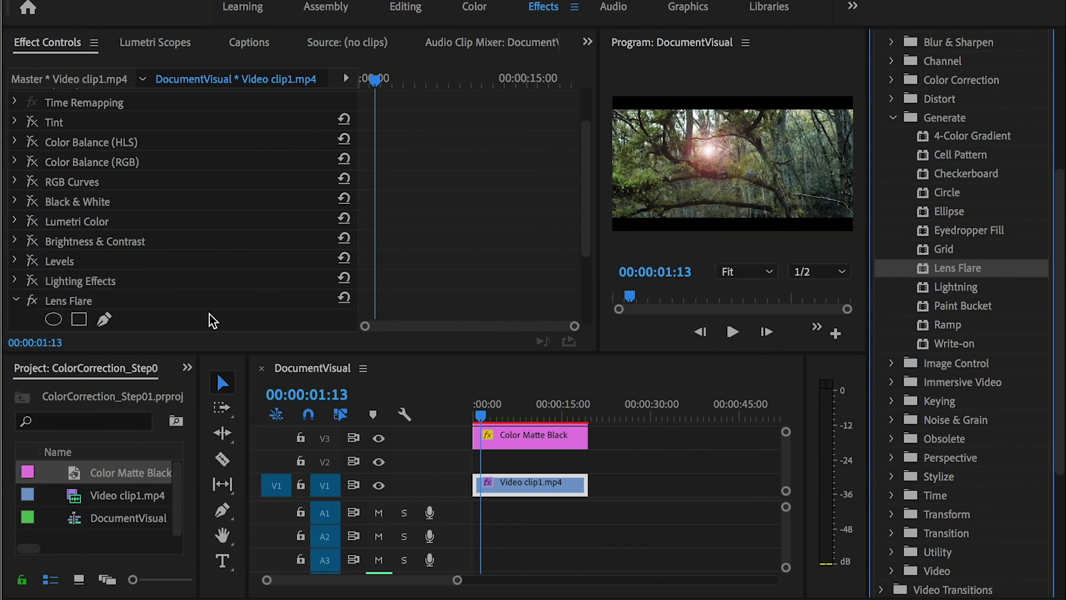
Move the Lens Flare's Flare Center to 690.0, 94.0 and set Blend With Original to 40%
scroll(177, 300, down, 2)
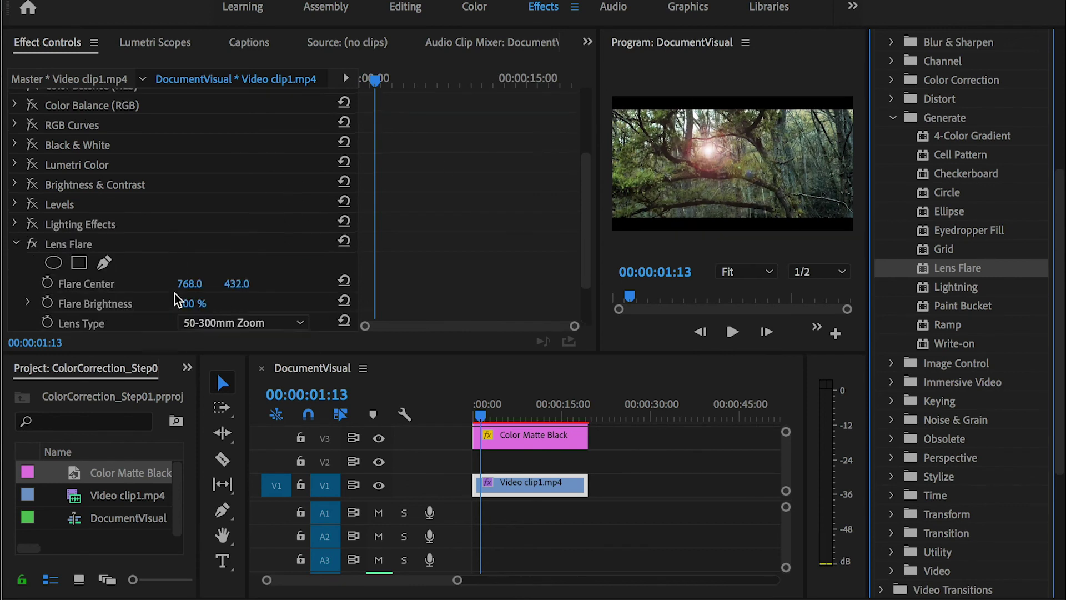
scroll(176, 300, down, 2)
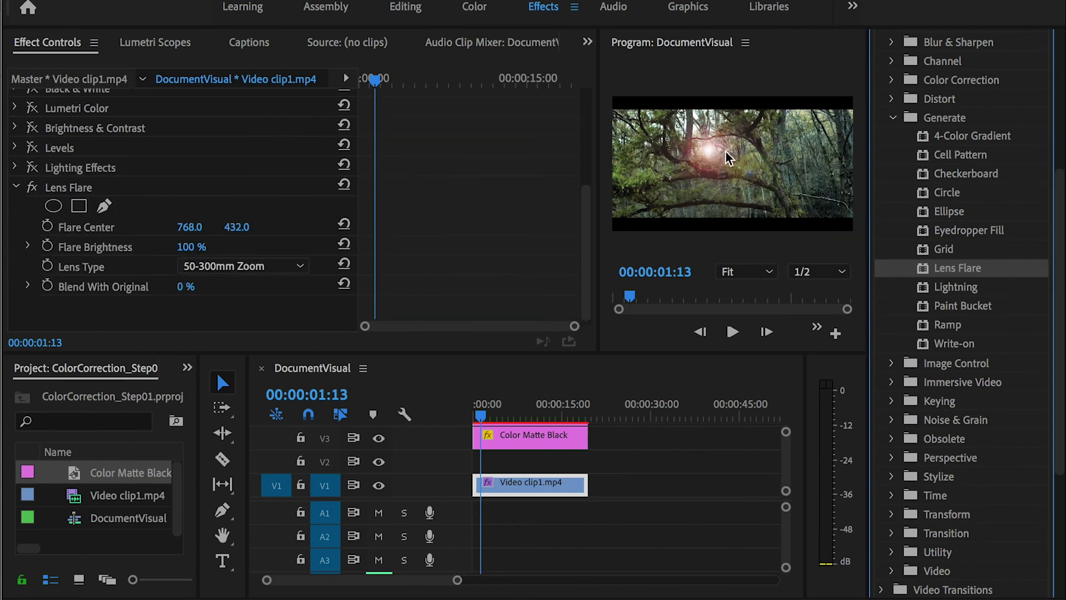
drag(188, 227, 146, 227)
drag(242, 227, 55, 228)
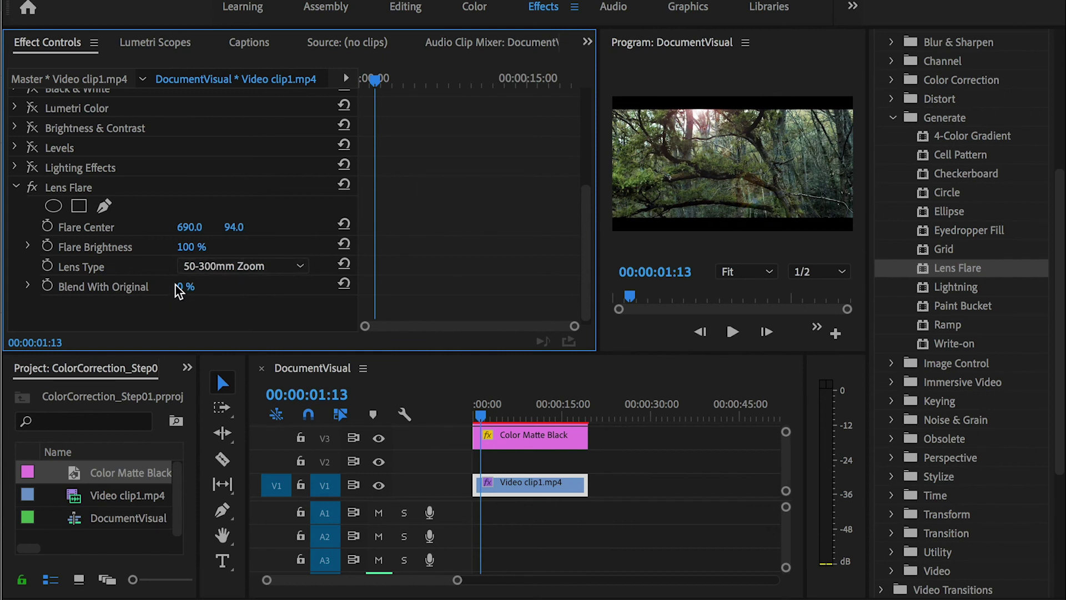
drag(178, 288, 194, 288)
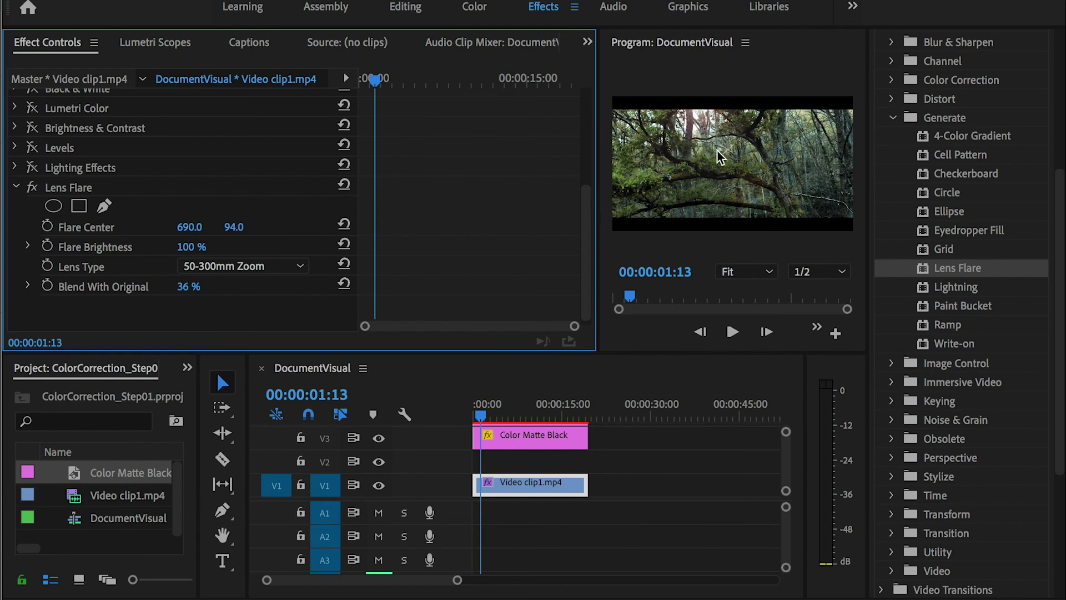
click(192, 287)
text(40)
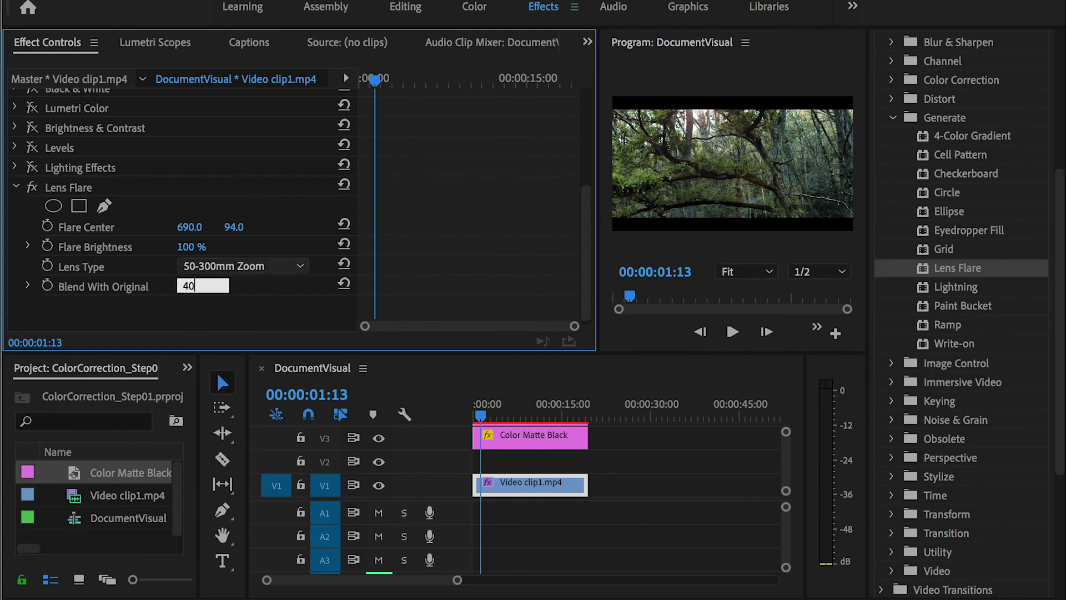
key(Return)
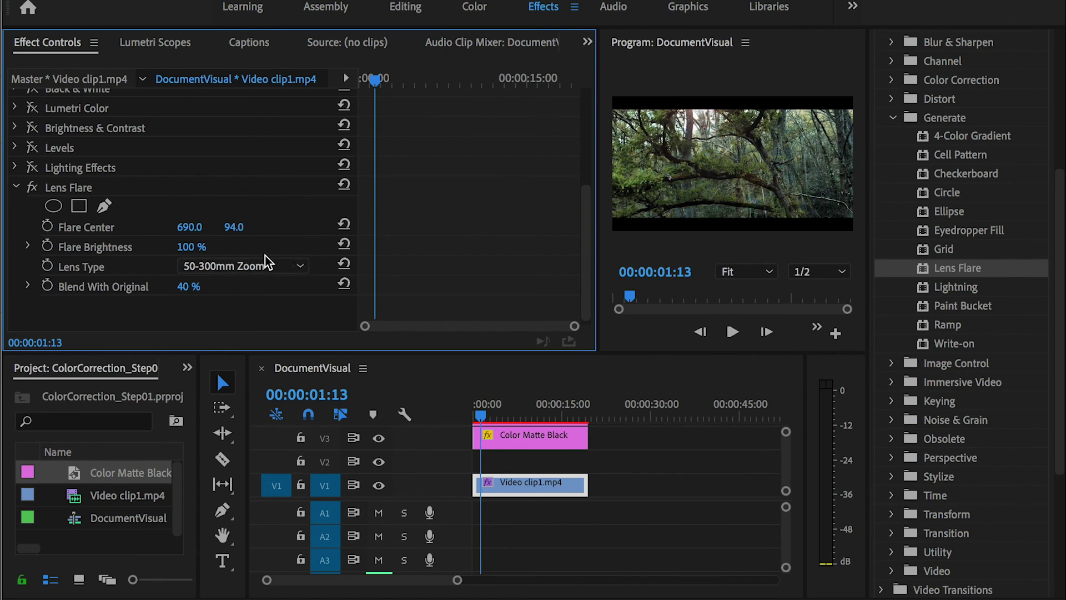
Review the available lens types for the Lens Flare and choose 35mm Prime
click(298, 264)
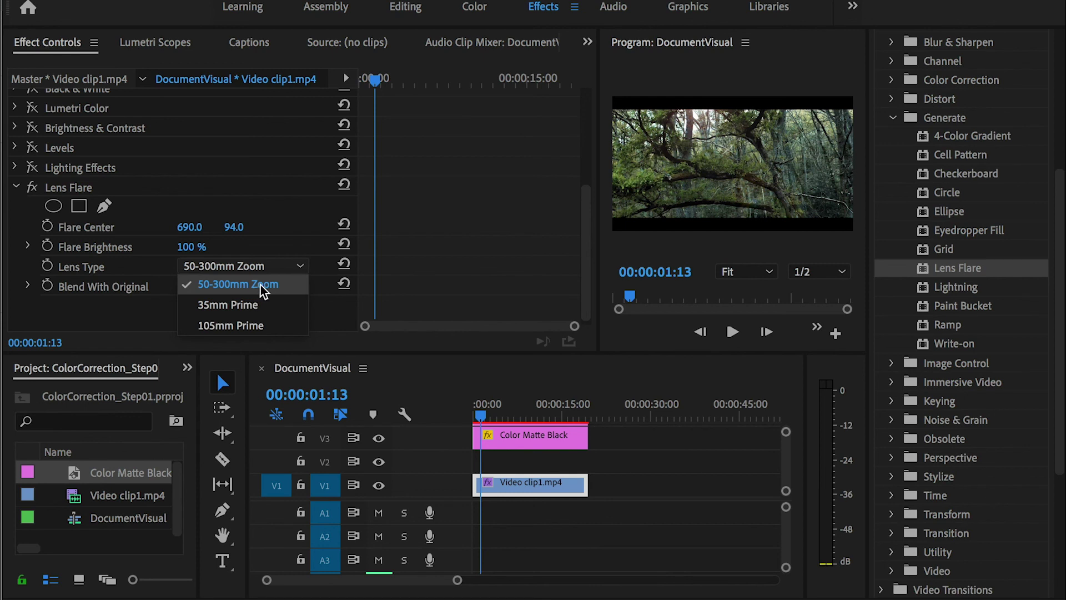
click(302, 265)
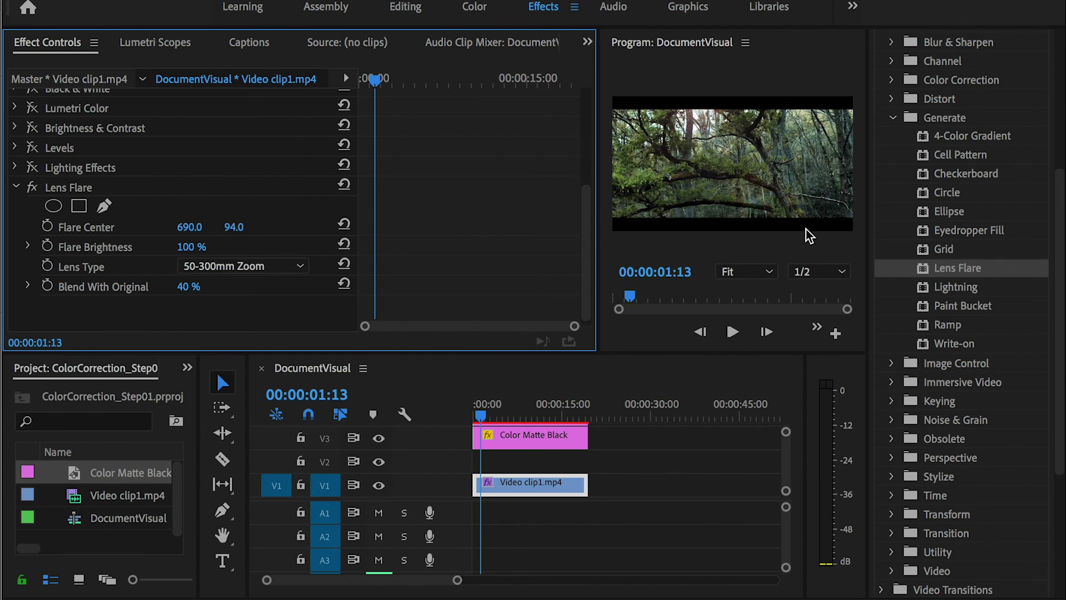
click(280, 268)
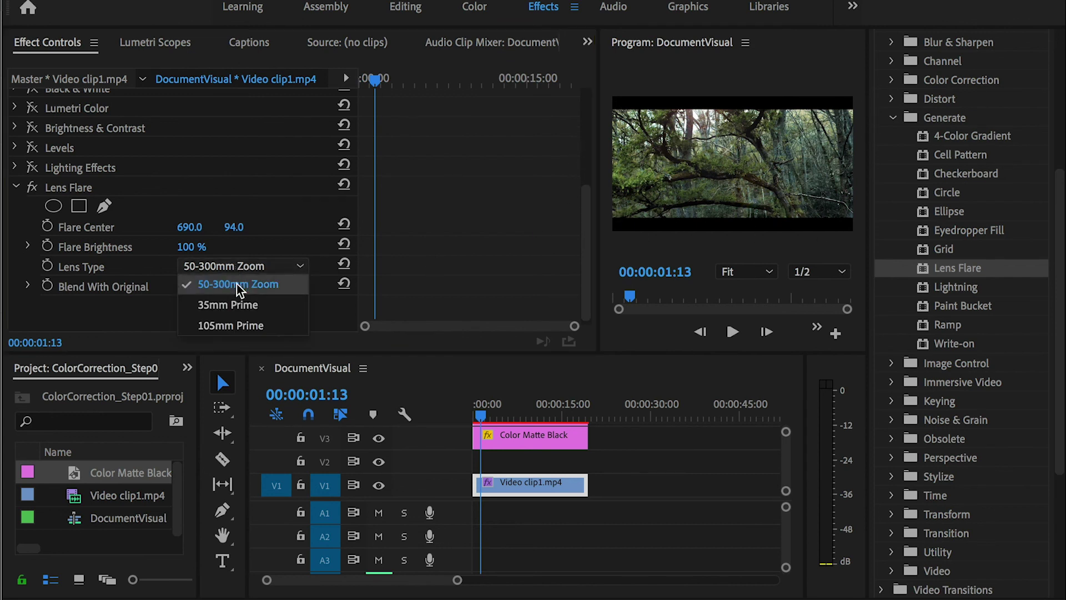
click(257, 306)
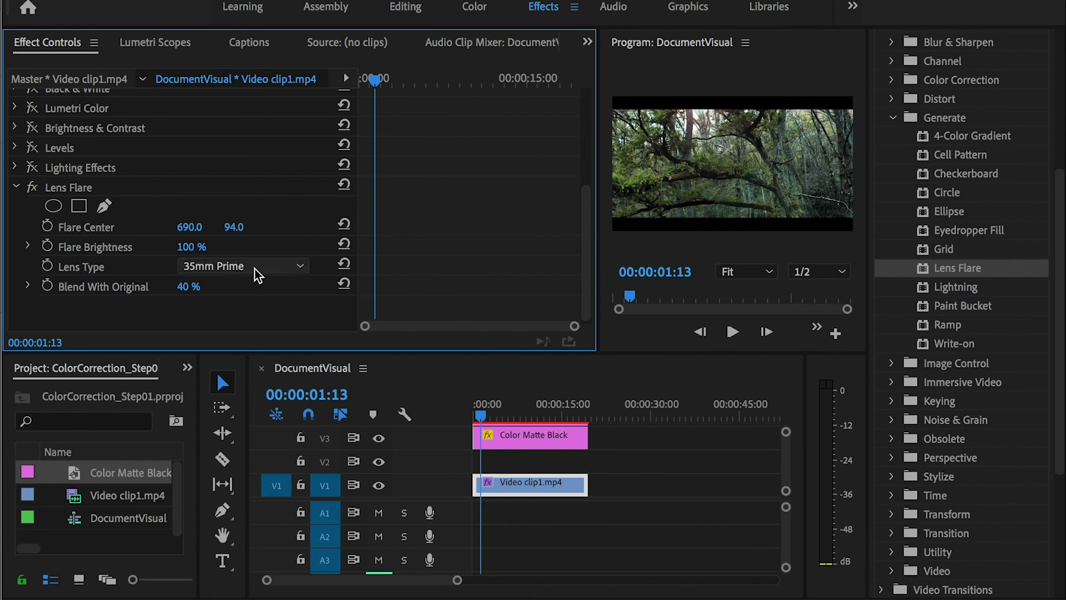
Try Flare Brightness values of 53% and 157% on the Lens Flare, and restore it to 100%
drag(190, 247, 164, 248)
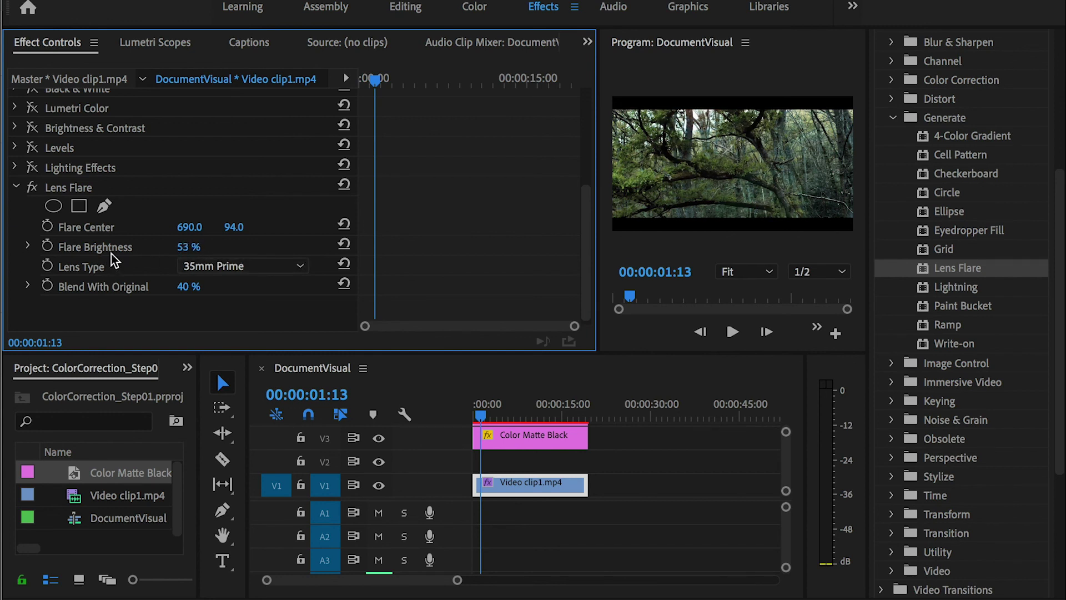
drag(189, 248, 247, 247)
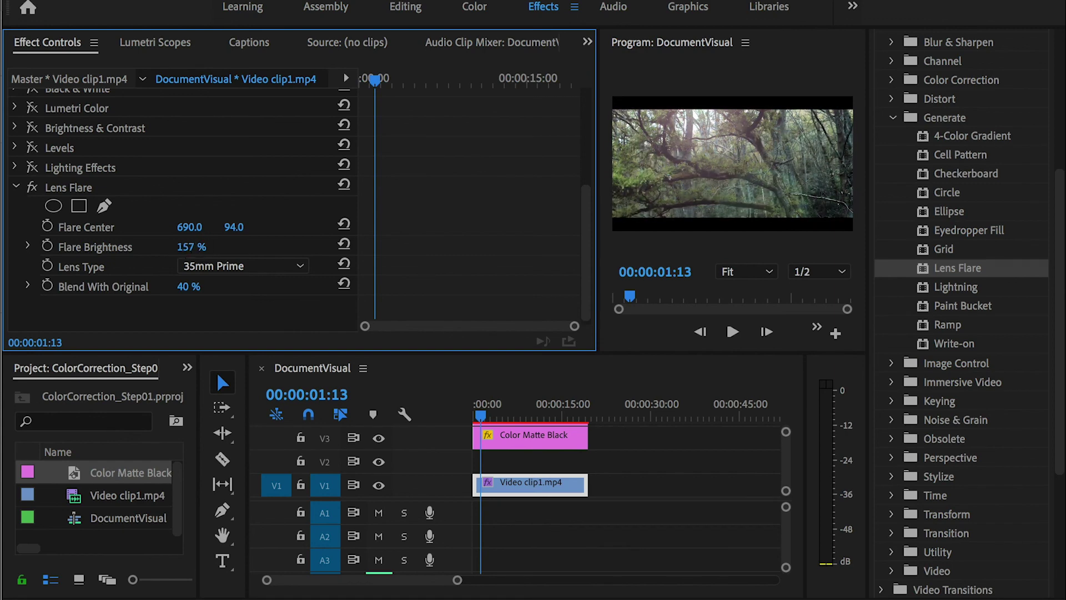
click(189, 247)
key(F1)
text(100)
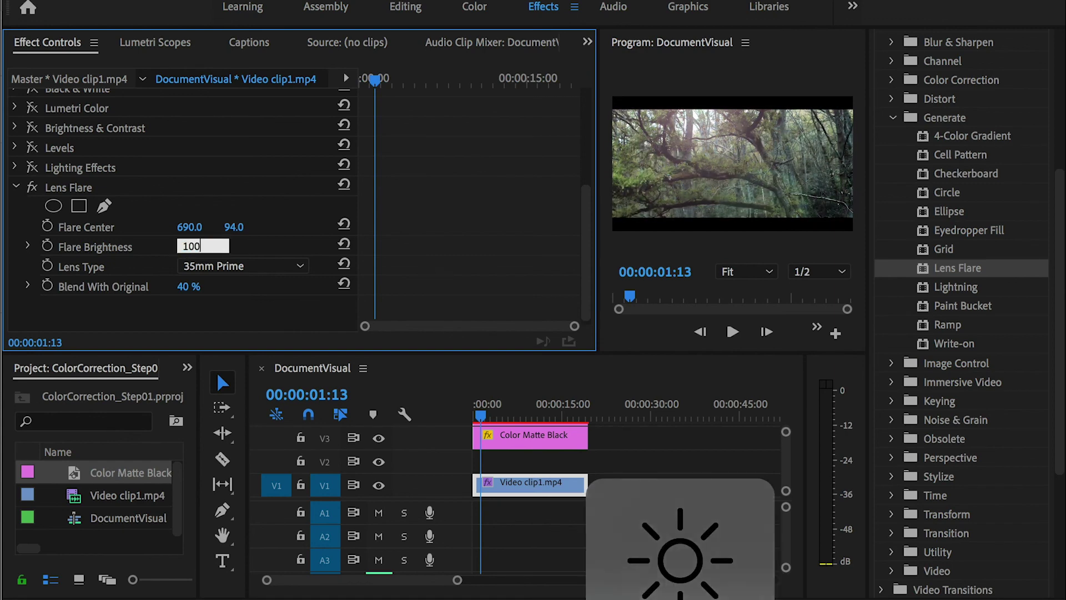
key(Return)
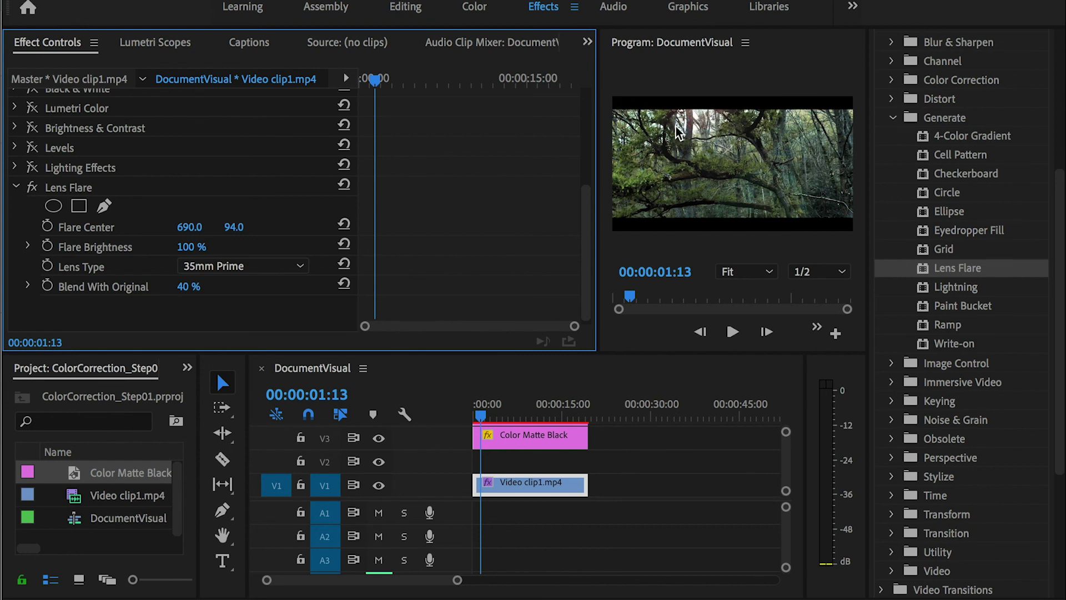
Collapse and disable the Lens Flare effect on the clip
click(16, 189)
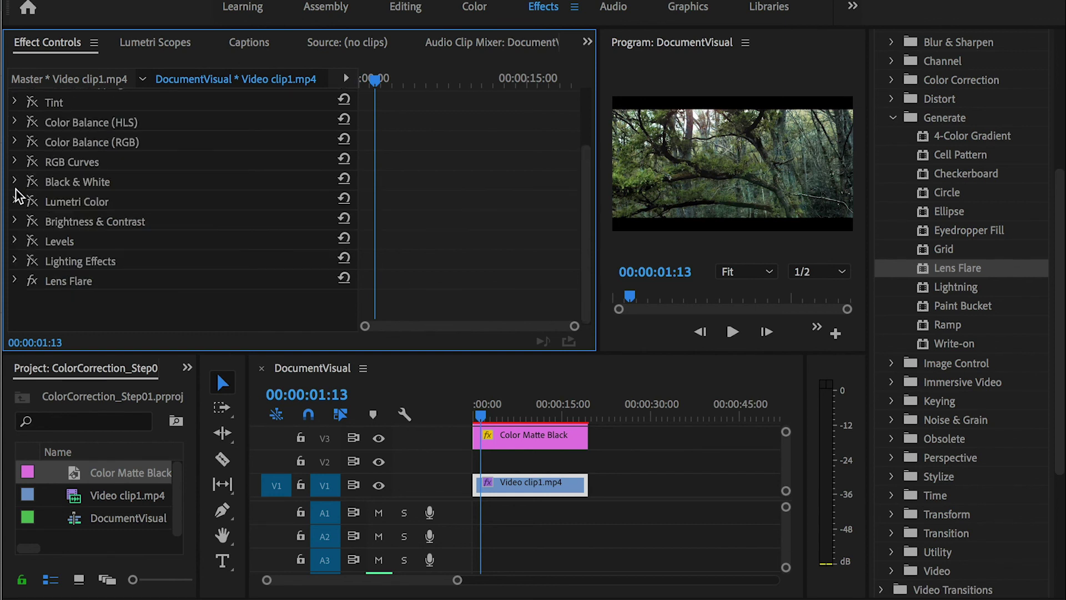
click(31, 282)
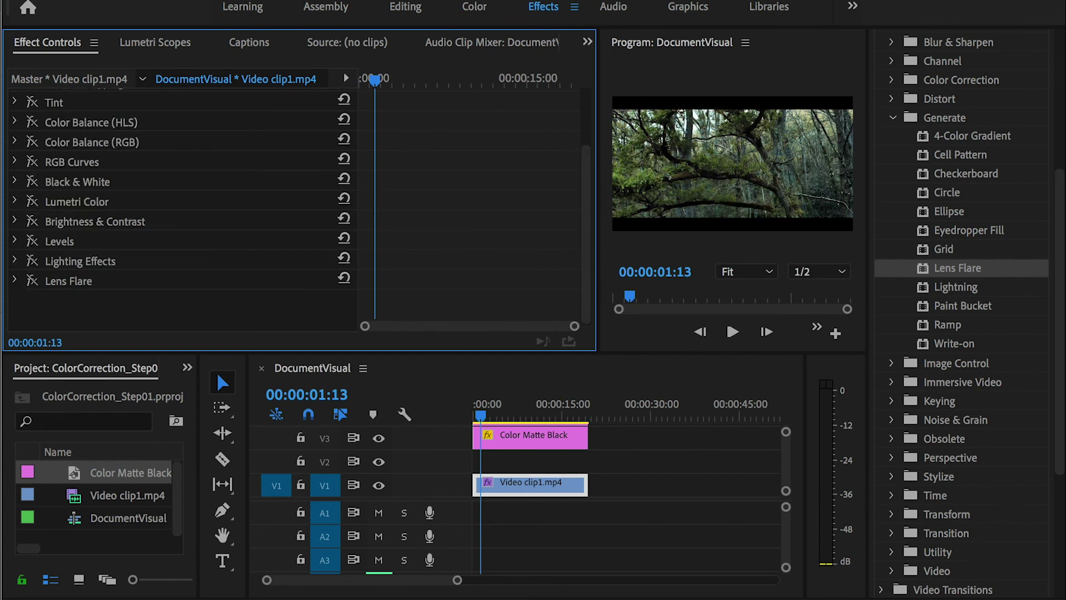